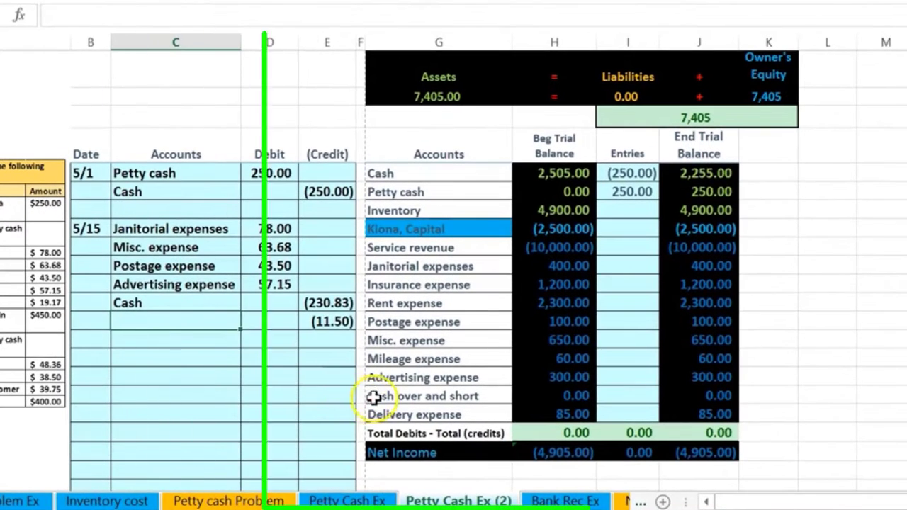
Copy the Cash over and short account name into C13, beside the 11.50 credit of the 5/15 journal entry
left_click(380, 398)
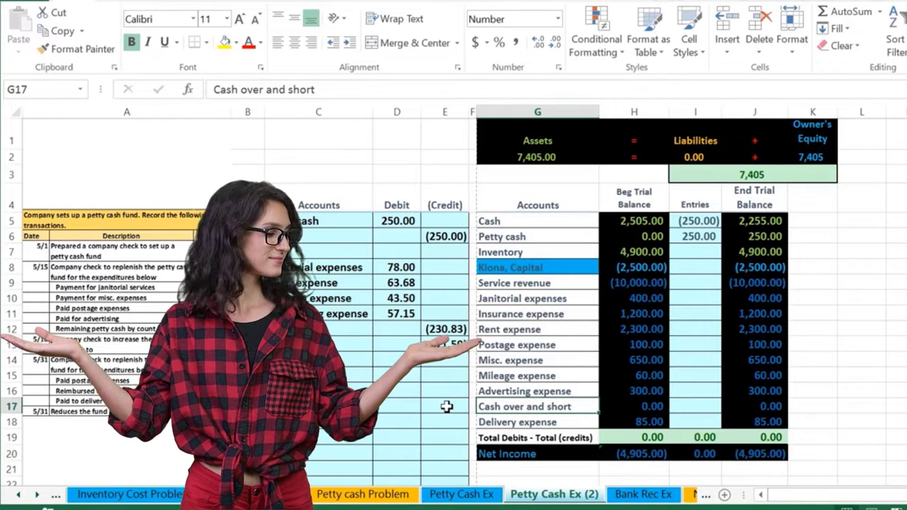
right_click(496, 403)
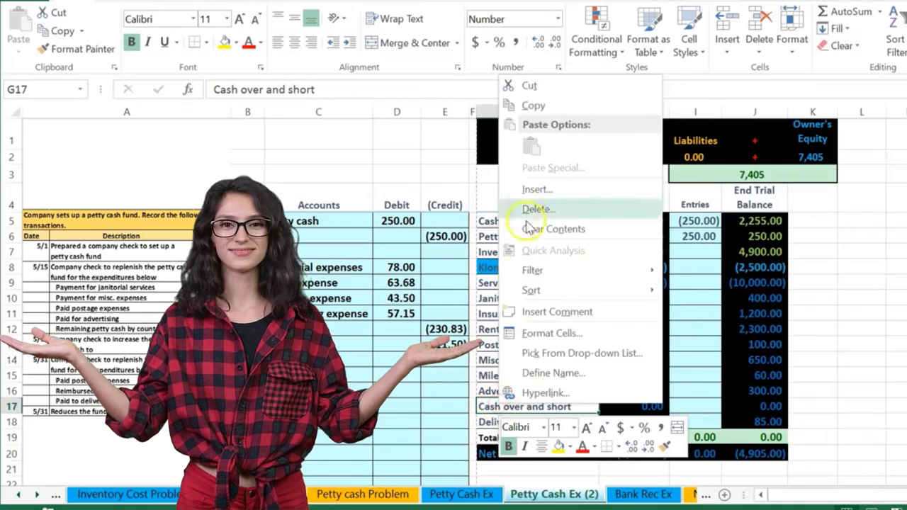
left_click(531, 107)
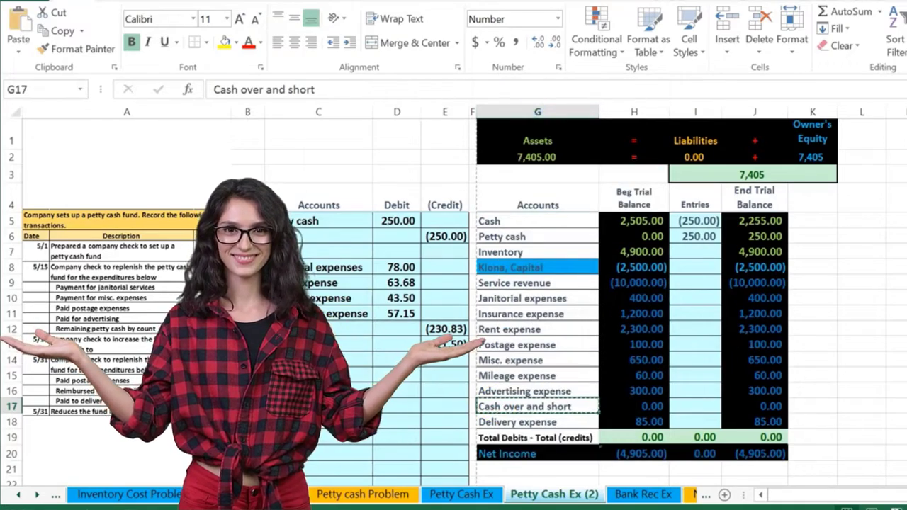
right_click(306, 346)
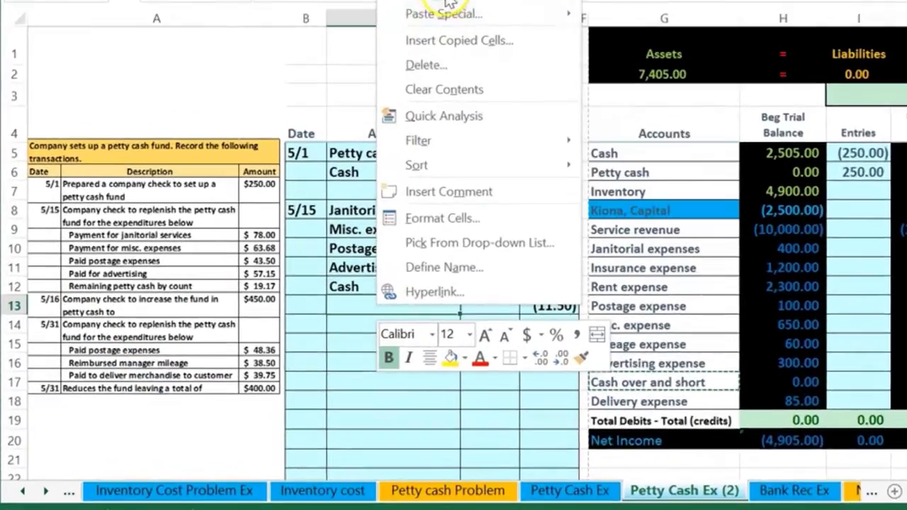
left_click(449, 5)
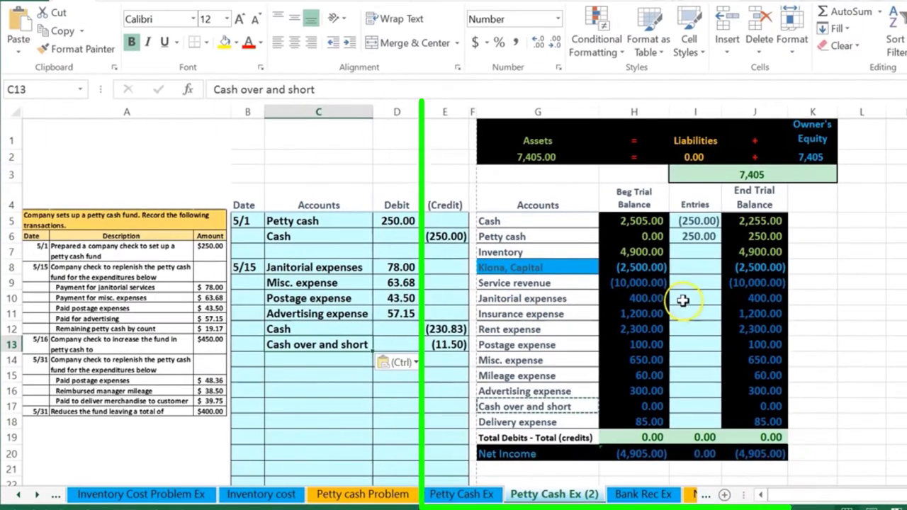
Post janitorial and misc. expenses to the trial balance Entries column with =D8 in I10 and =D9 in I14
left_click(682, 301)
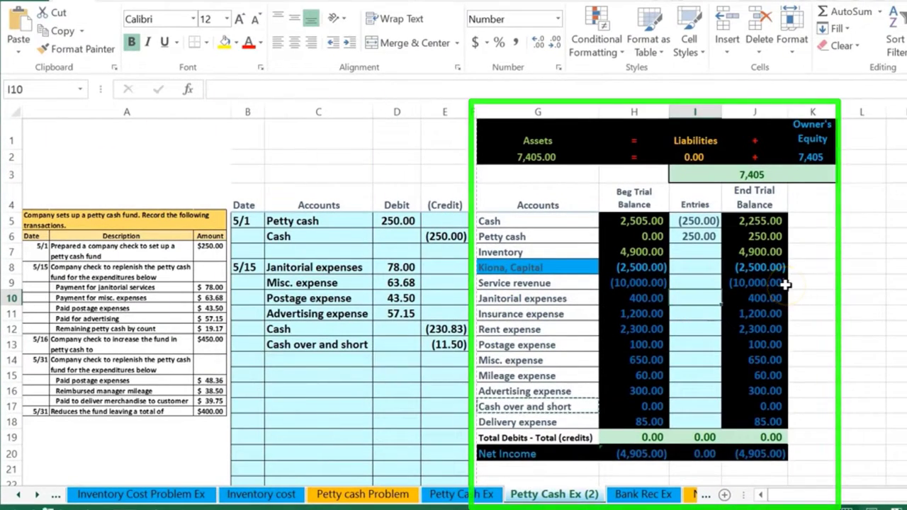
type("=")
left_click(404, 268)
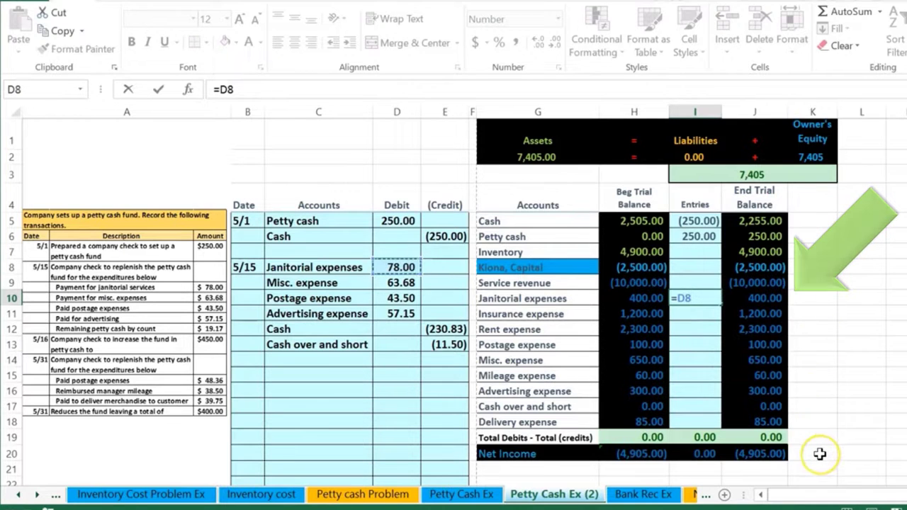
key("Return")
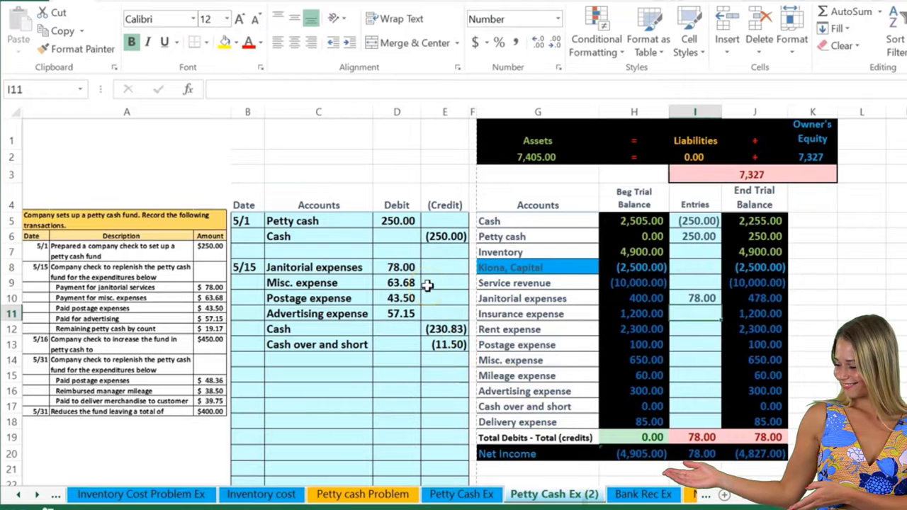
left_click(698, 360)
type("=")
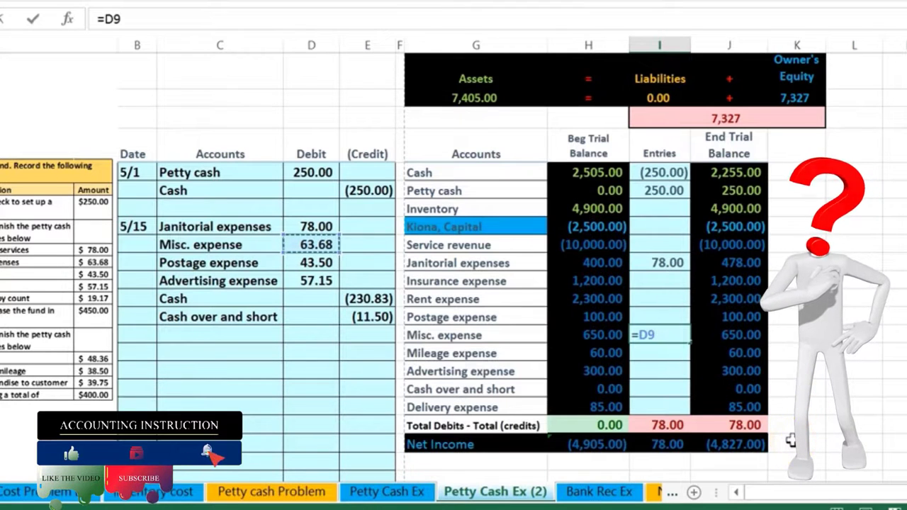
key("Return")
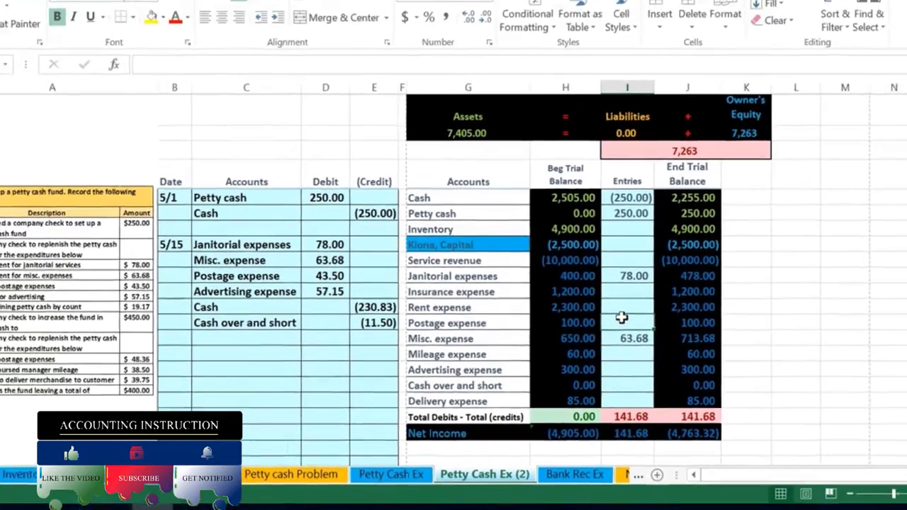
Post postage and advertising expenses to the Entries column with =D10 in I13 and =D11 in I16
left_click(653, 312)
type("=")
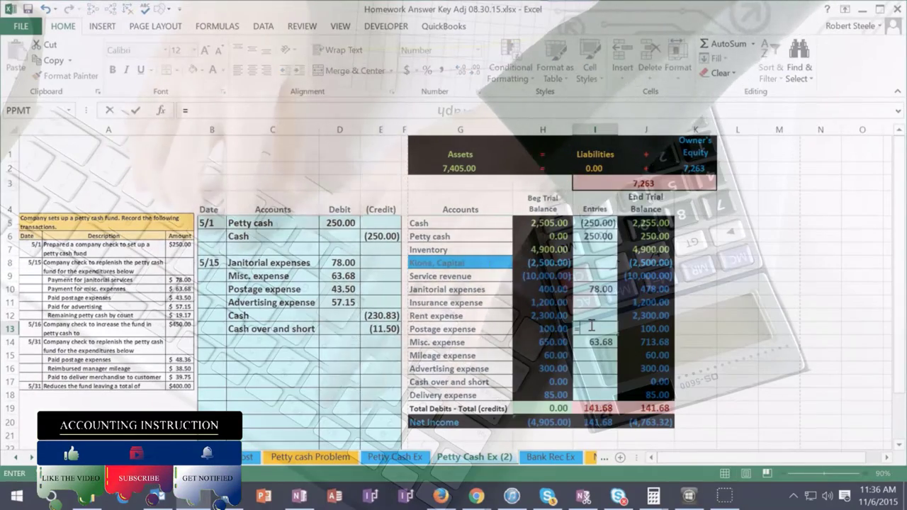
left_click(345, 288)
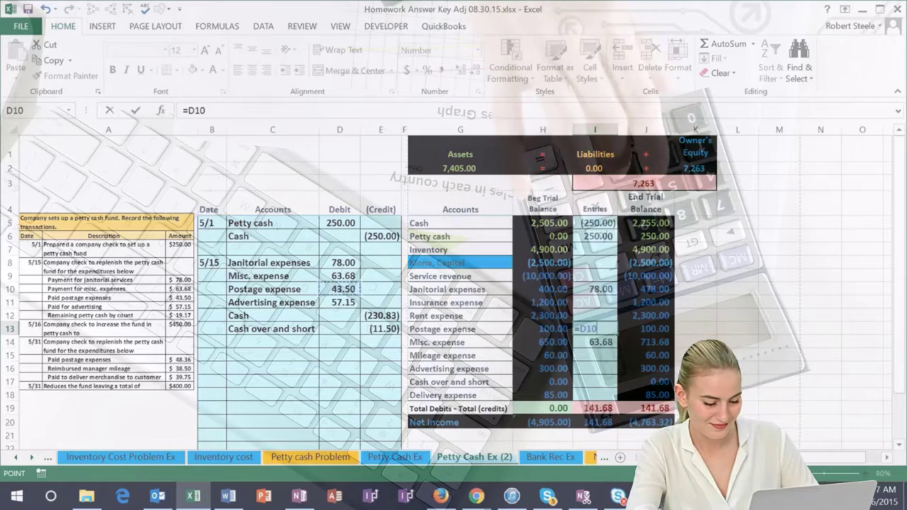
key("Return")
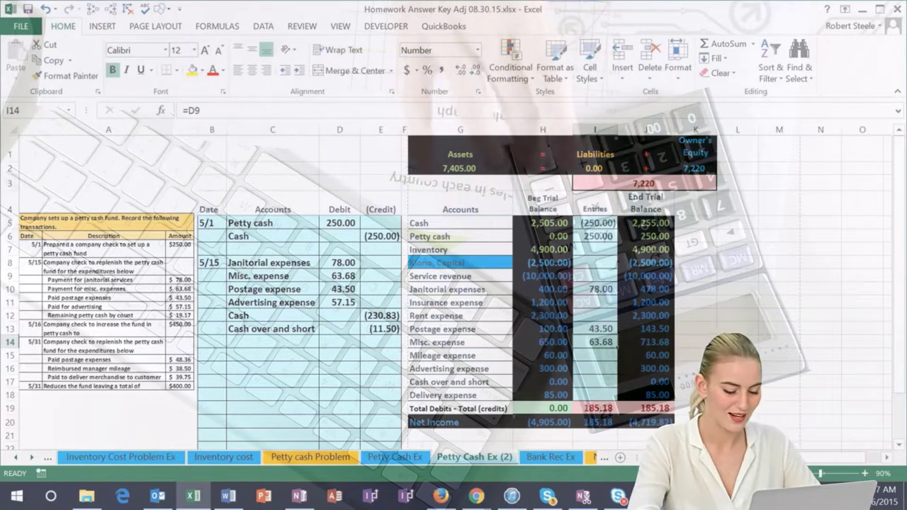
left_click(595, 365)
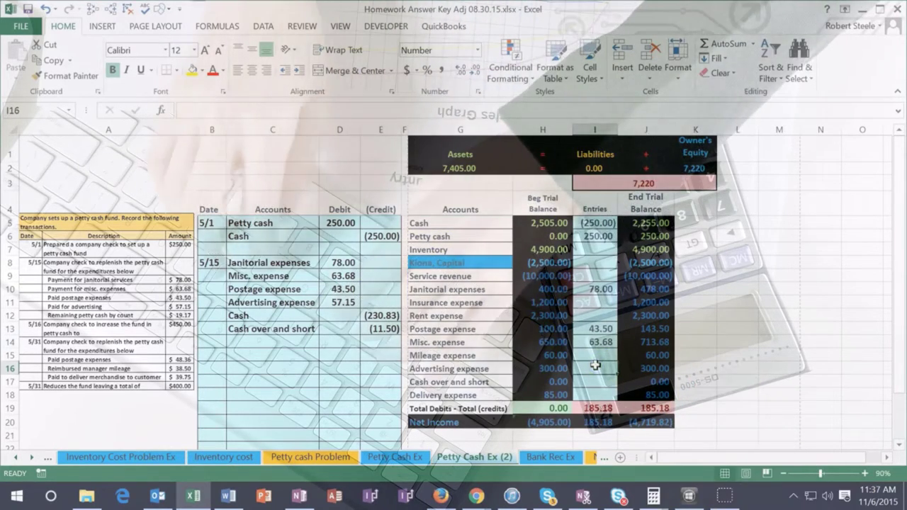
type("=")
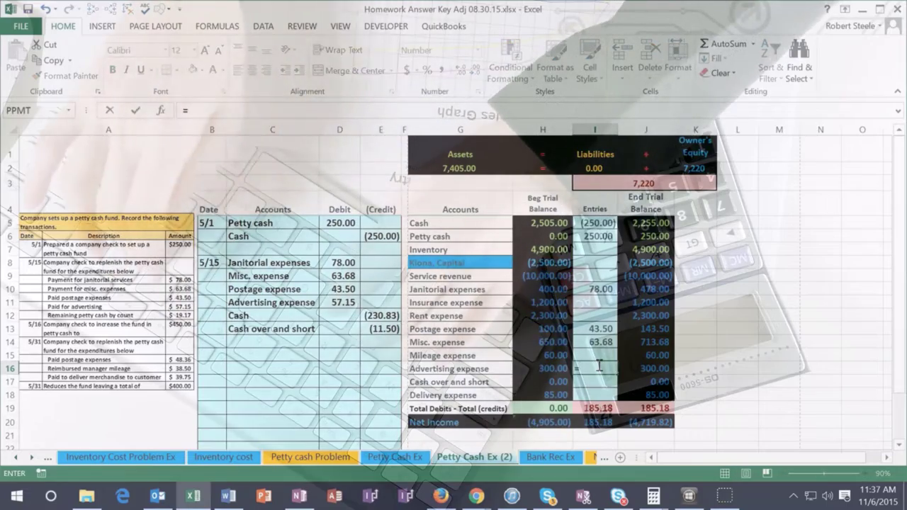
left_click(339, 303)
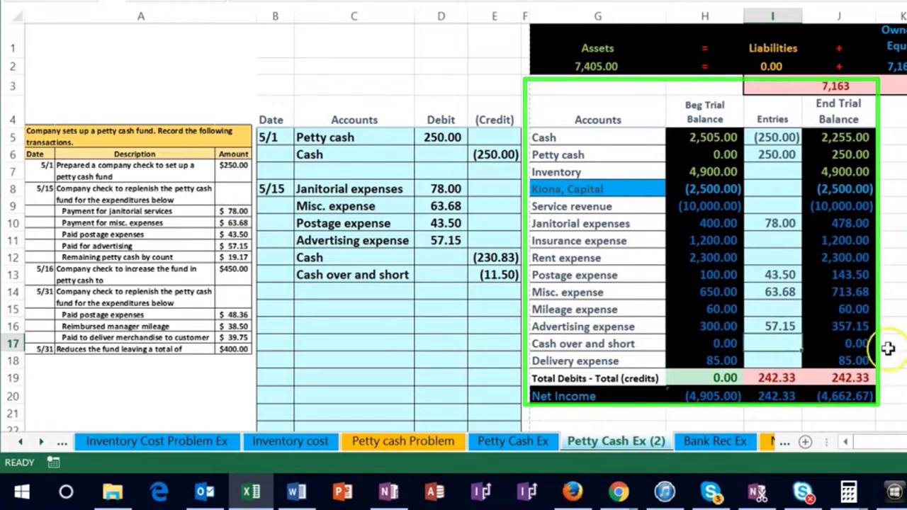
Extend the Cash posting formula in I5 to =E6+E12 to include the 5/15 cash credit
left_click(776, 137)
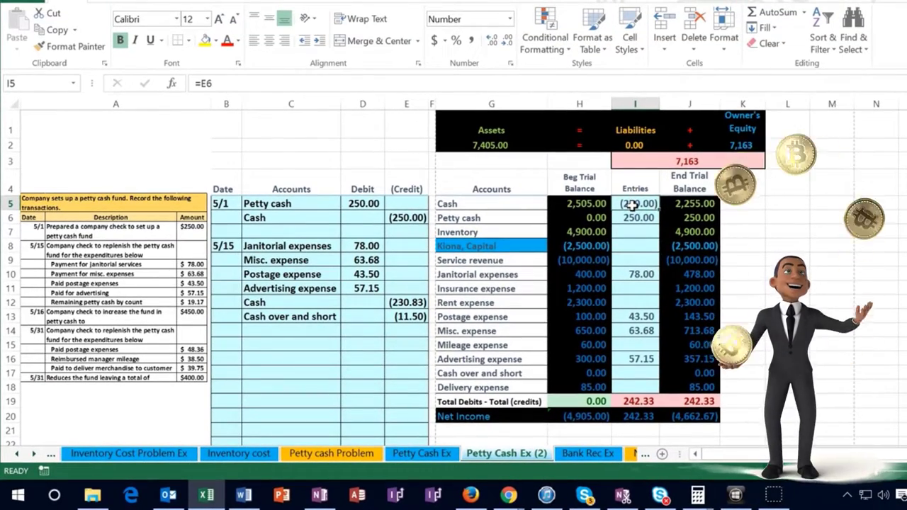
double_click(633, 205)
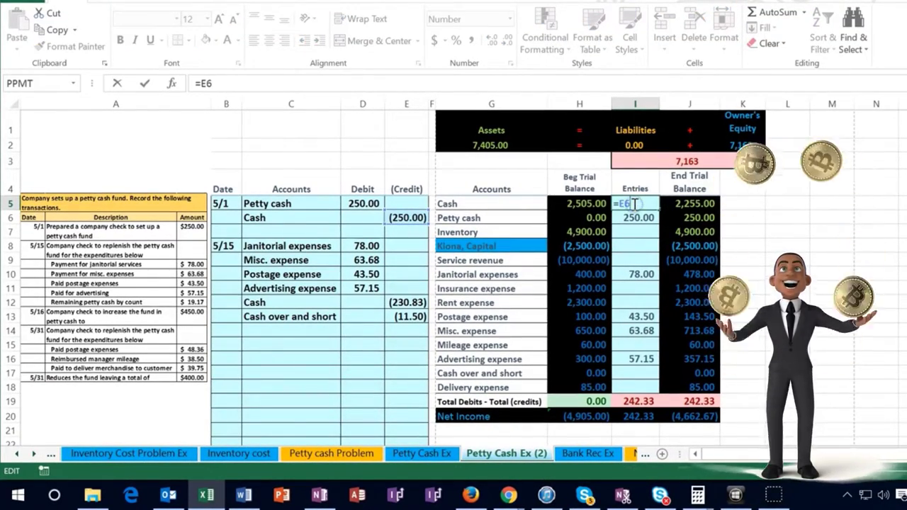
type("+")
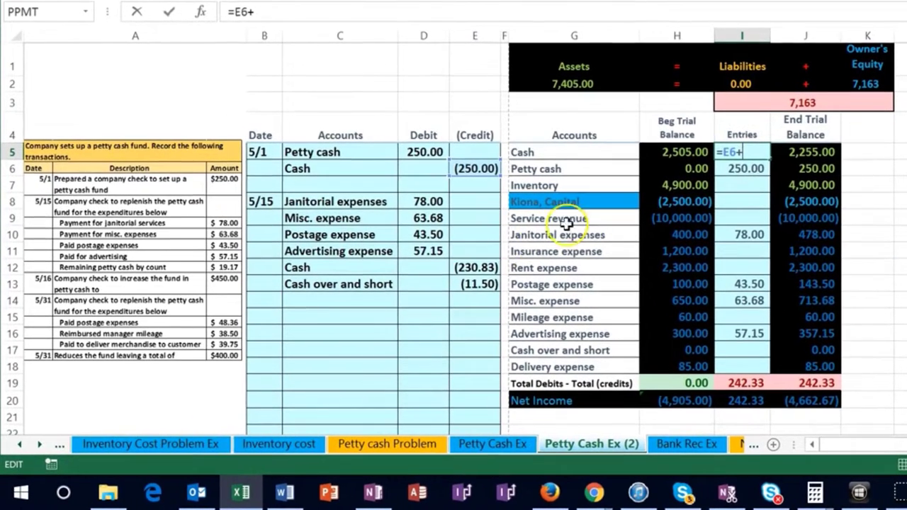
left_click(475, 268)
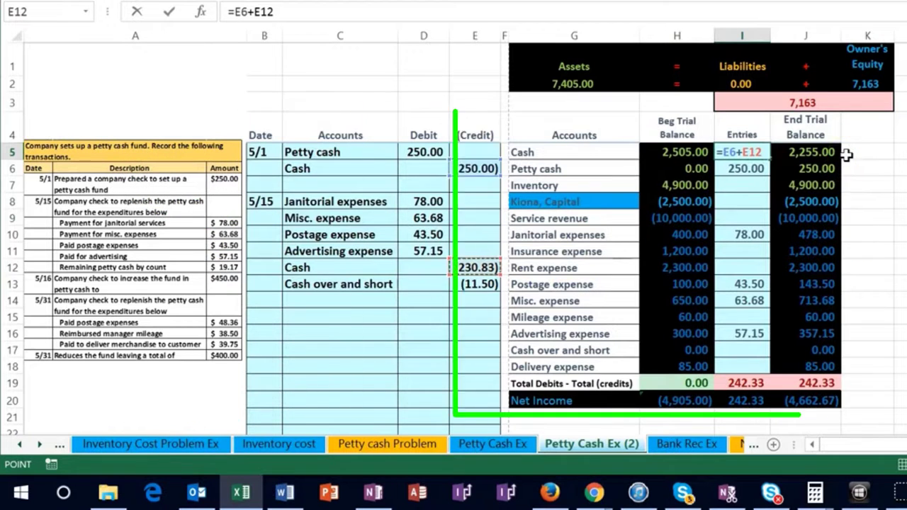
key("Return")
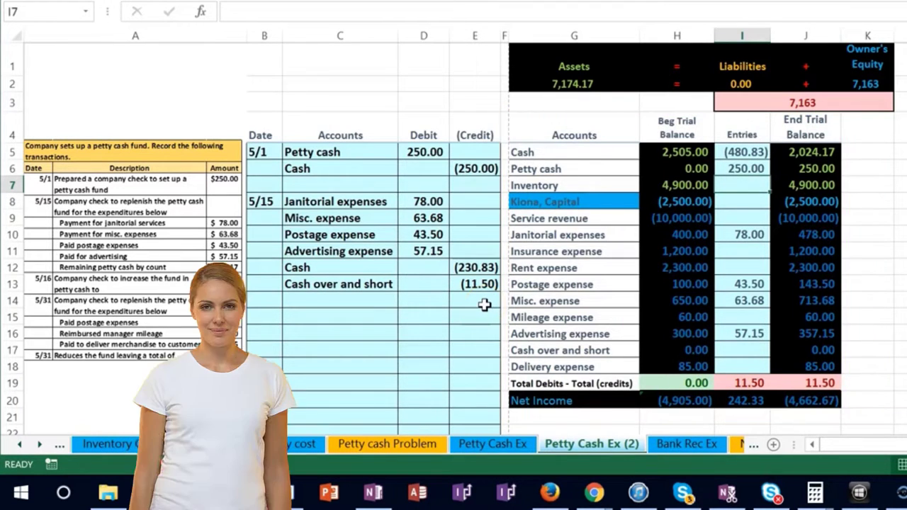
Post the Cash over and short credit to the Entries column with =E13 in I17
left_click(740, 347)
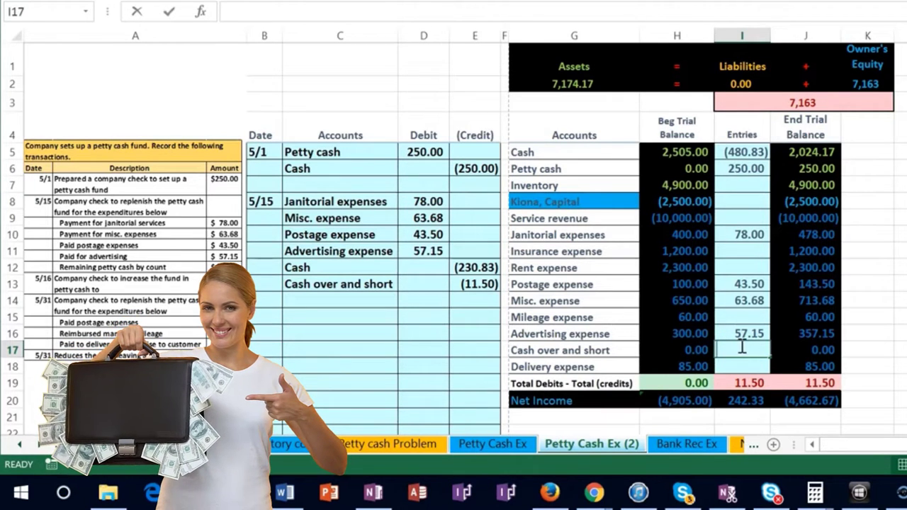
type("=")
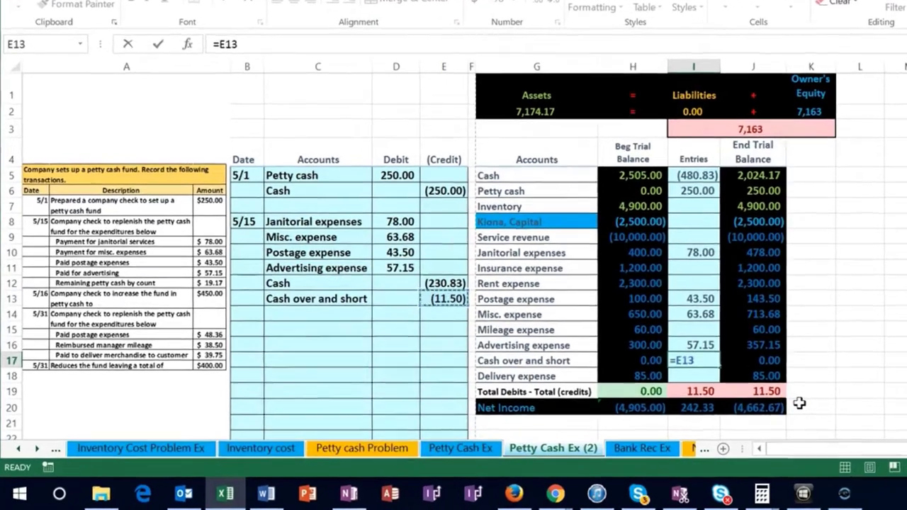
key("Return")
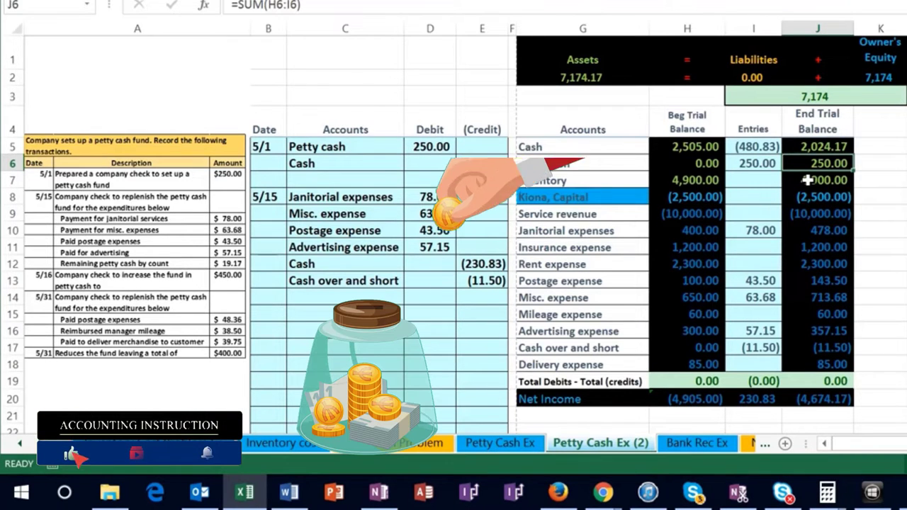
Start the next journal entry by entering the date 5/16 in B15
left_click(265, 318)
type("5/16")
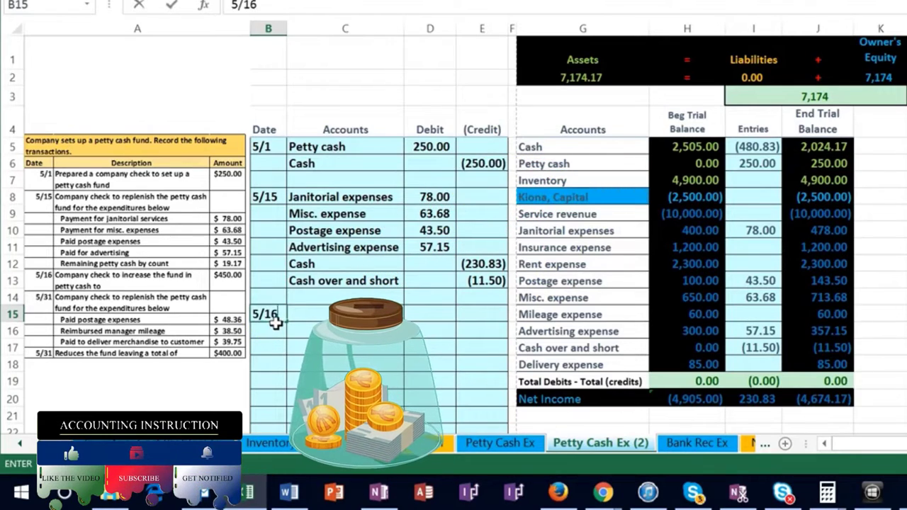
key("Return")
left_click(275, 321)
key("Right")
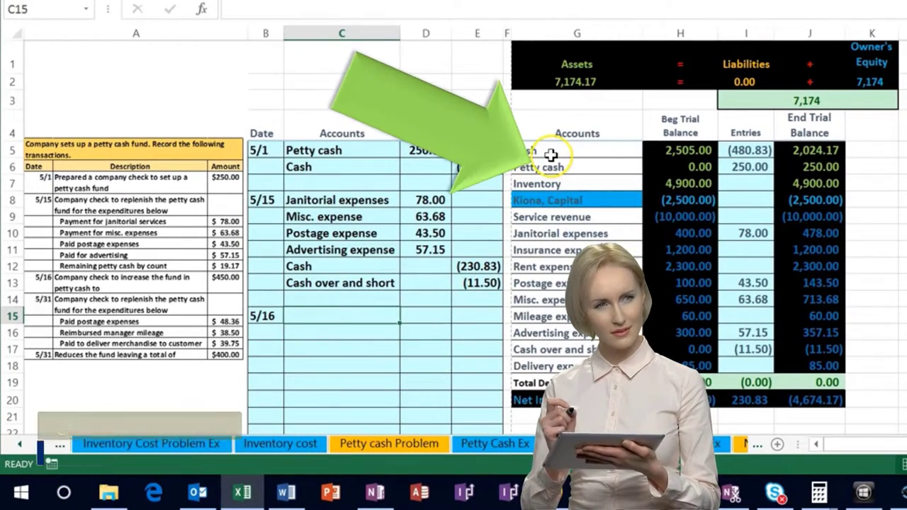
Copy the Cash account name from the trial balance and paste it as values into C16 for the 5/16 entry
left_click(795, 150)
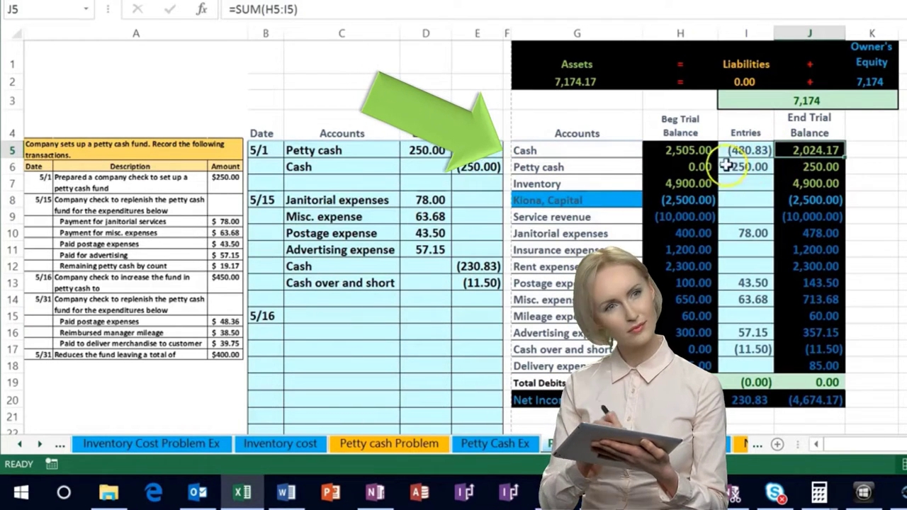
left_click(548, 151)
right_click(549, 150)
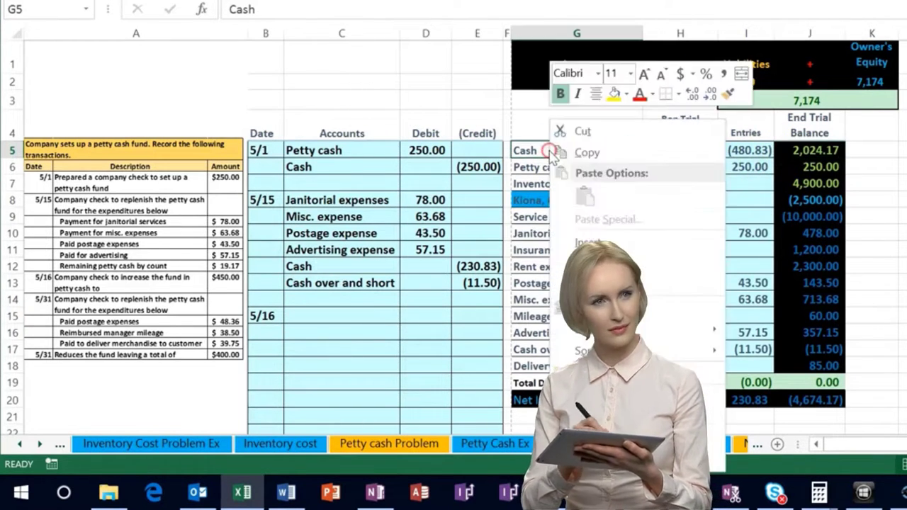
left_click(577, 153)
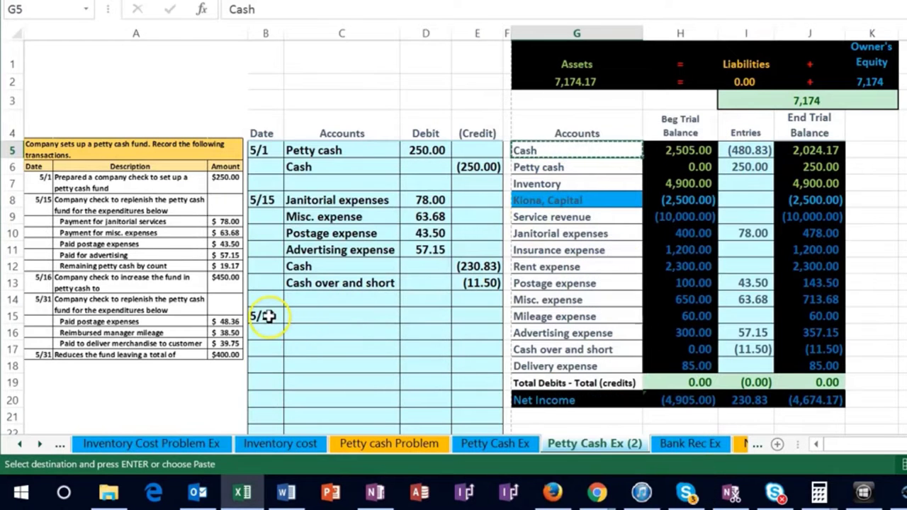
left_click(301, 333)
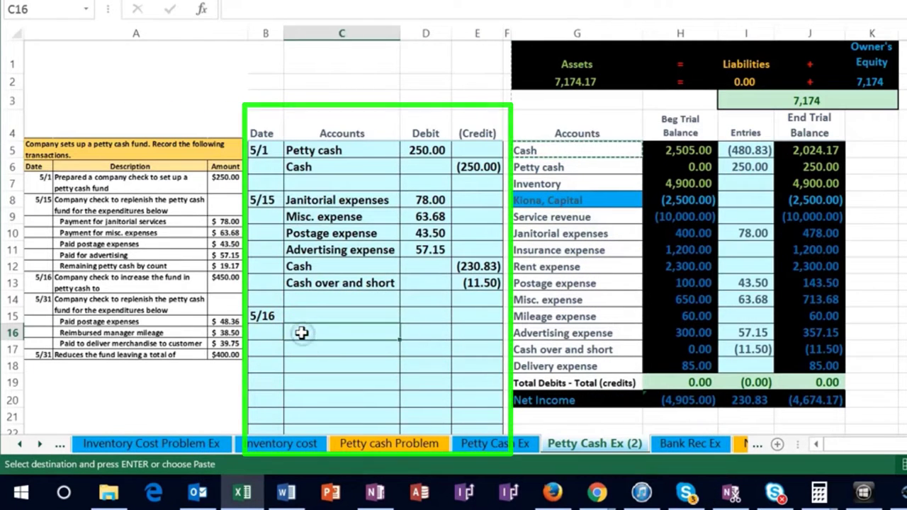
right_click(301, 333)
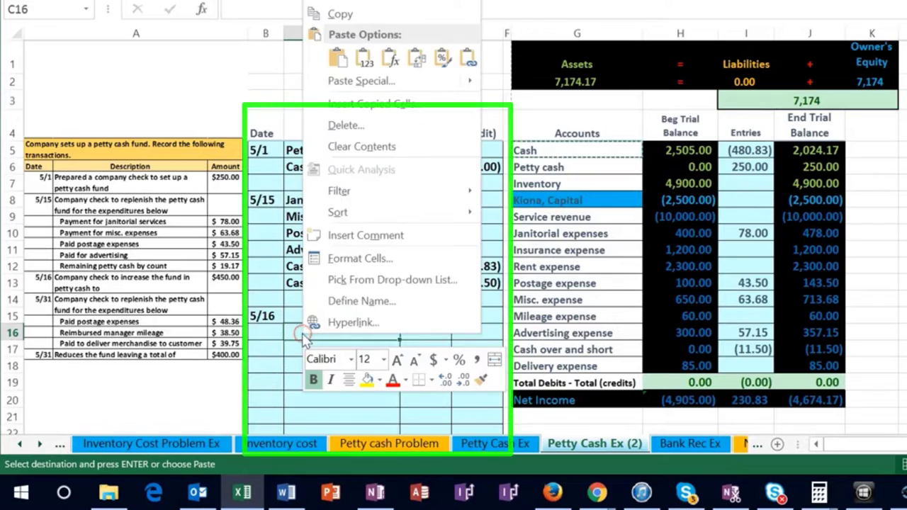
left_click(363, 59)
left_click(364, 59)
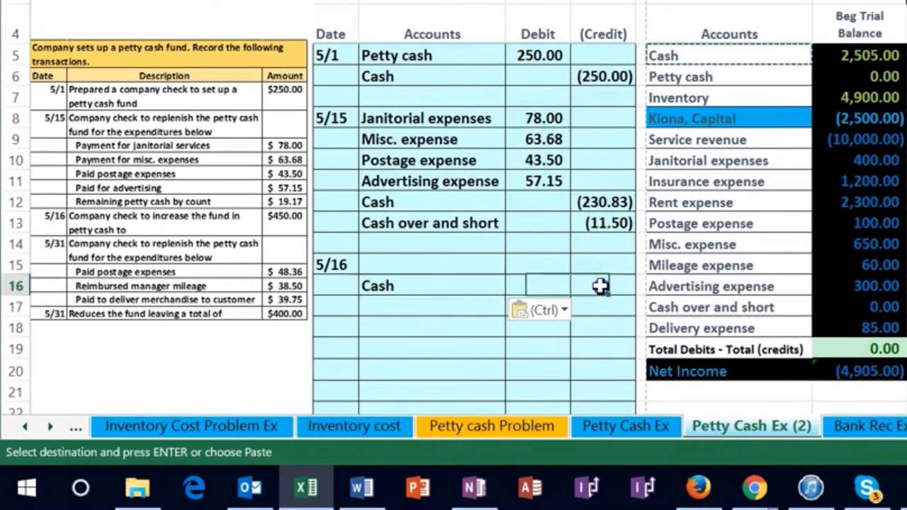
Enter the 5/16 Cash credit of -200 in E16 and the offsetting debit formula -E16 in D15
left_click(600, 286)
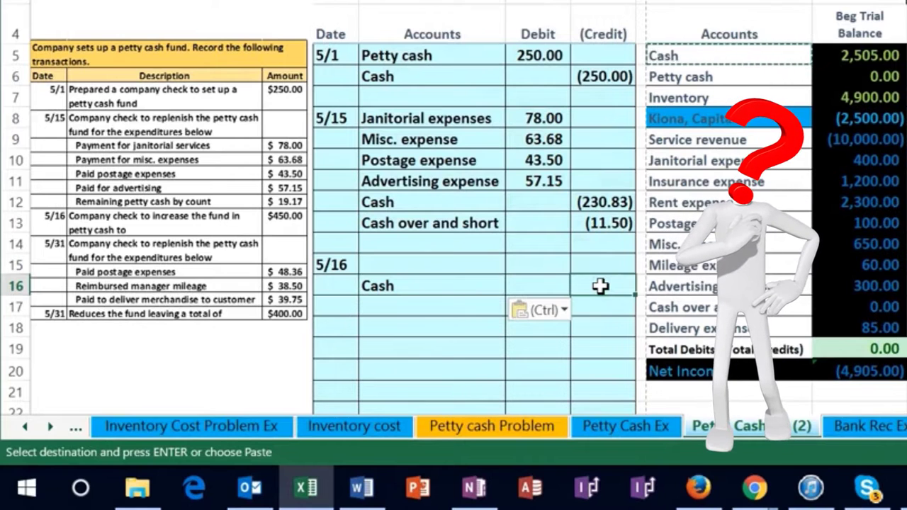
type("-")
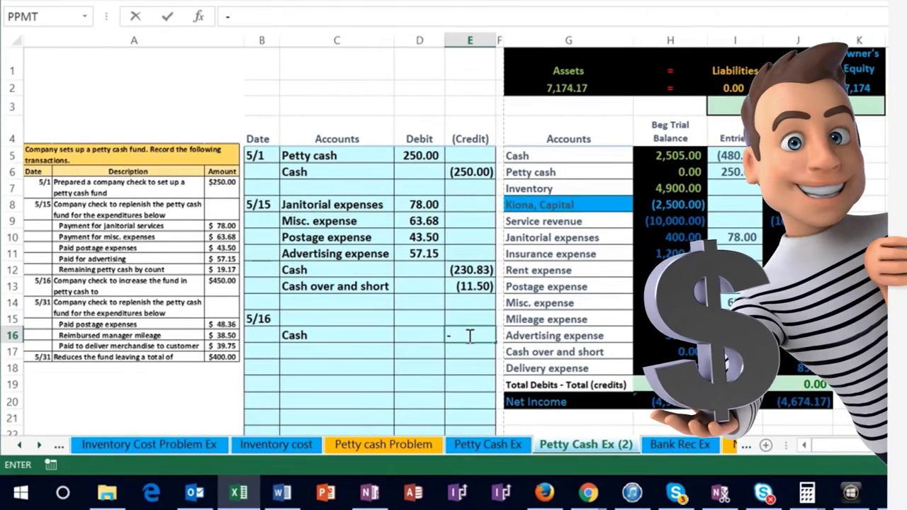
type("200")
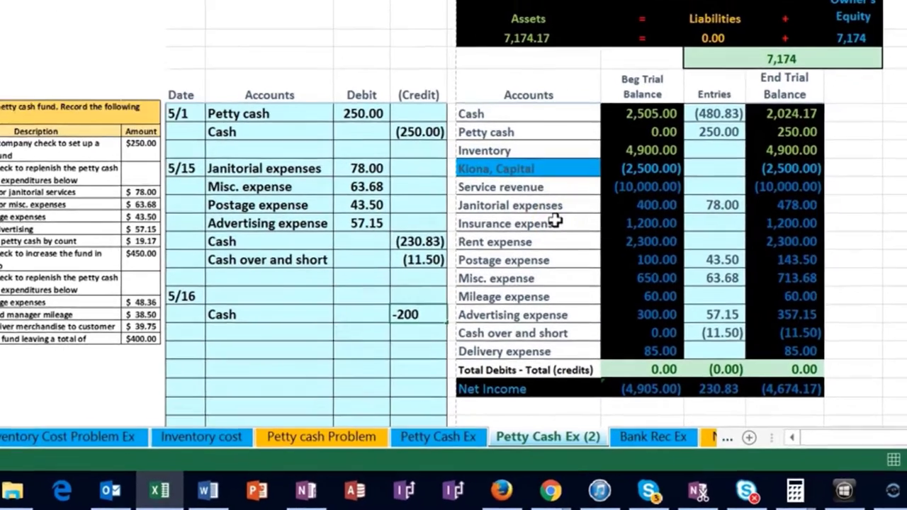
key("ctrl+Return")
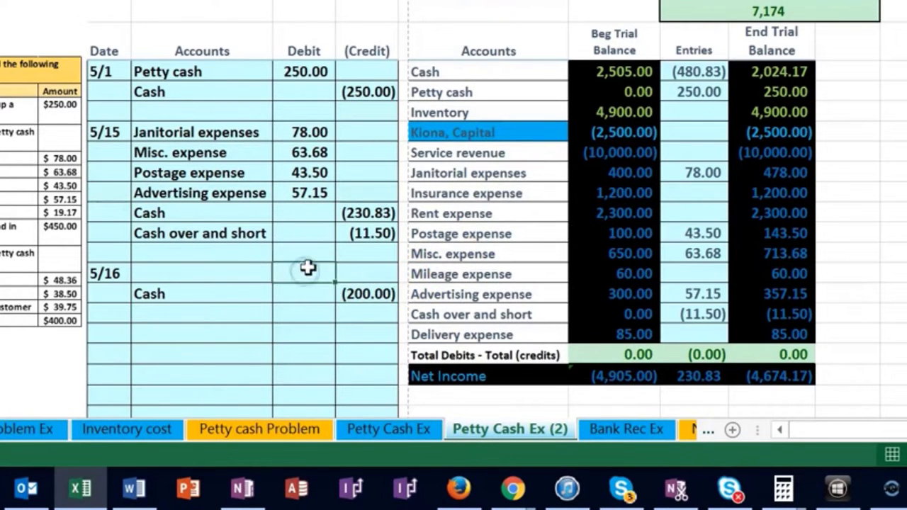
type("-E16")
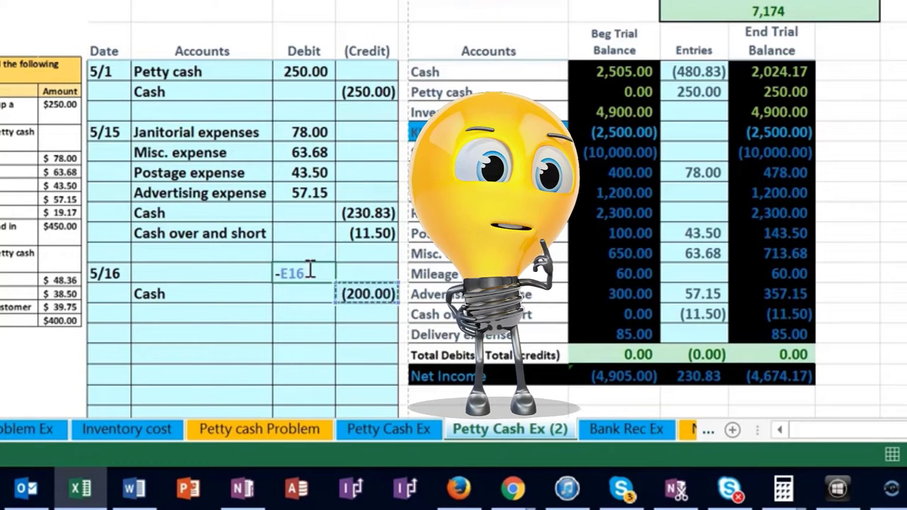
key("ctrl+Return")
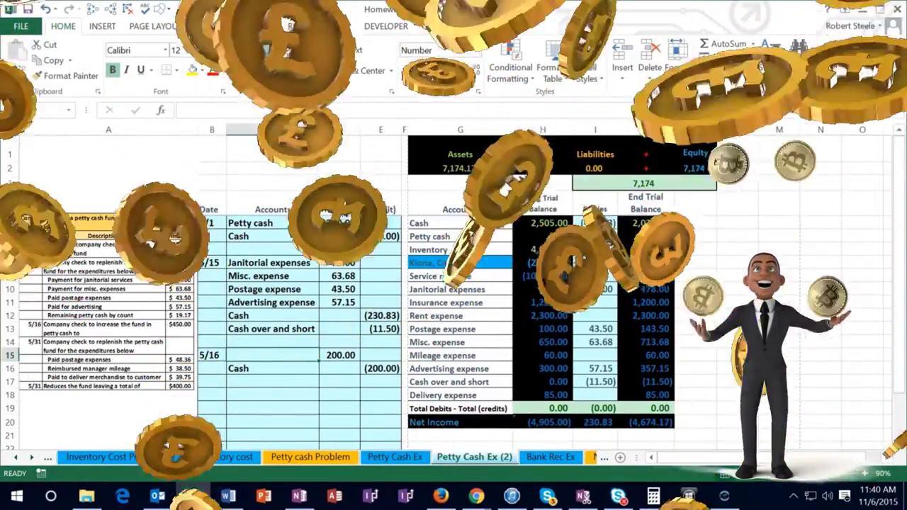
Copy the Petty cash account name from the trial balance and paste it as values into C15
left_click(646, 238)
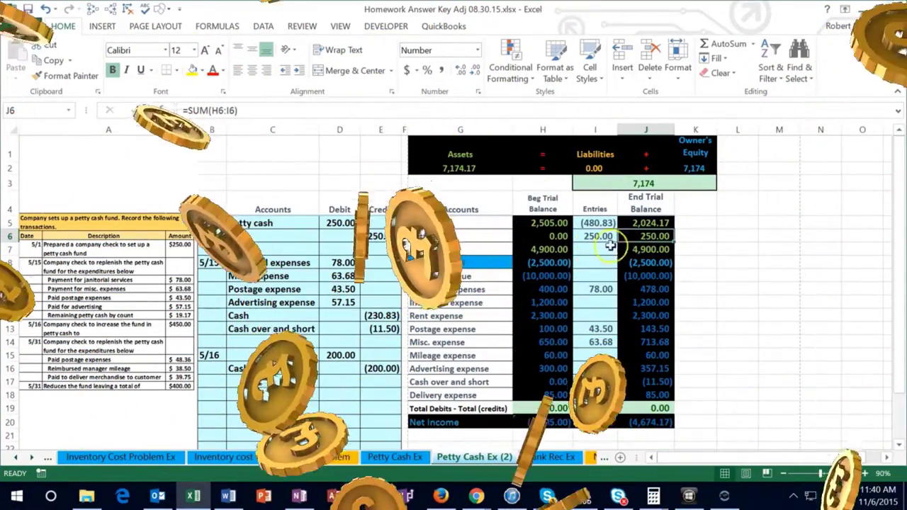
left_click(457, 238)
right_click(455, 240)
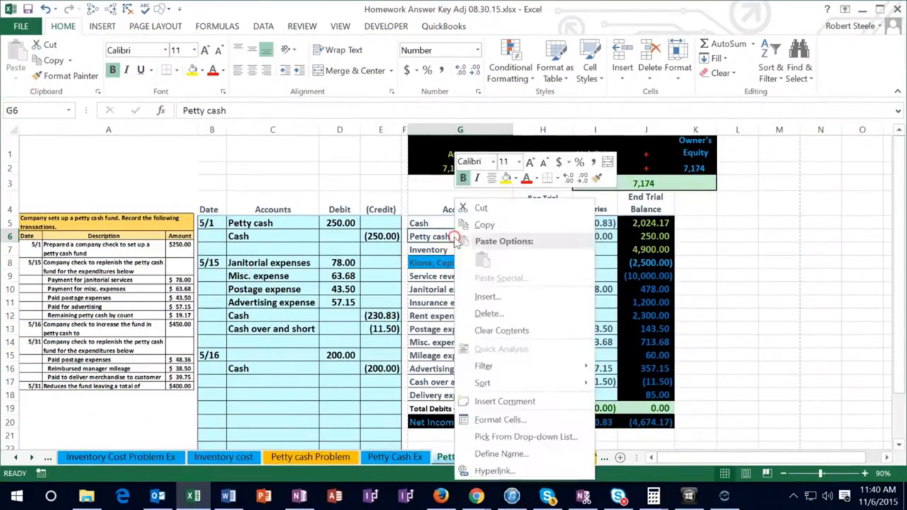
left_click(484, 225)
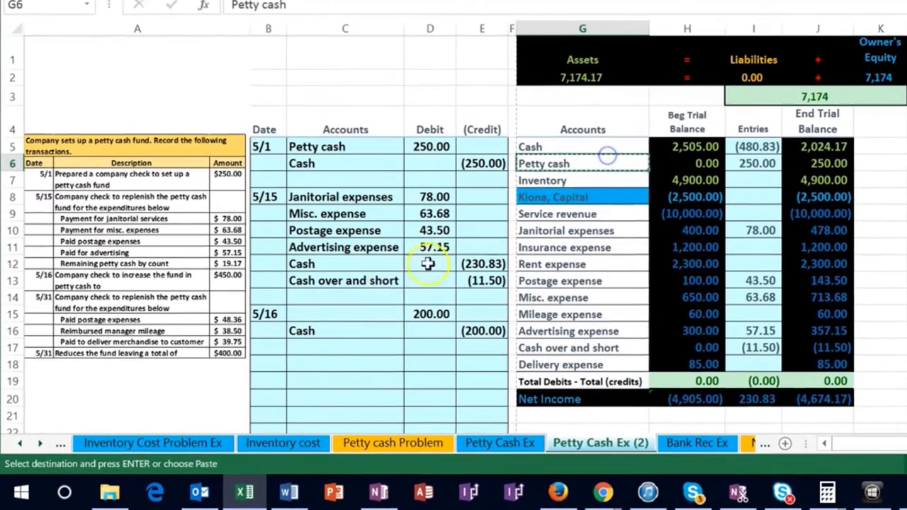
right_click(338, 310)
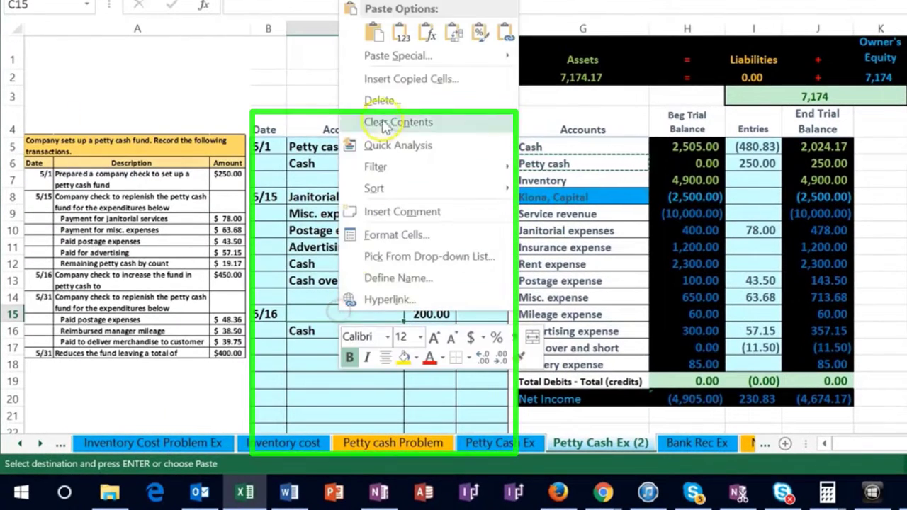
left_click(400, 35)
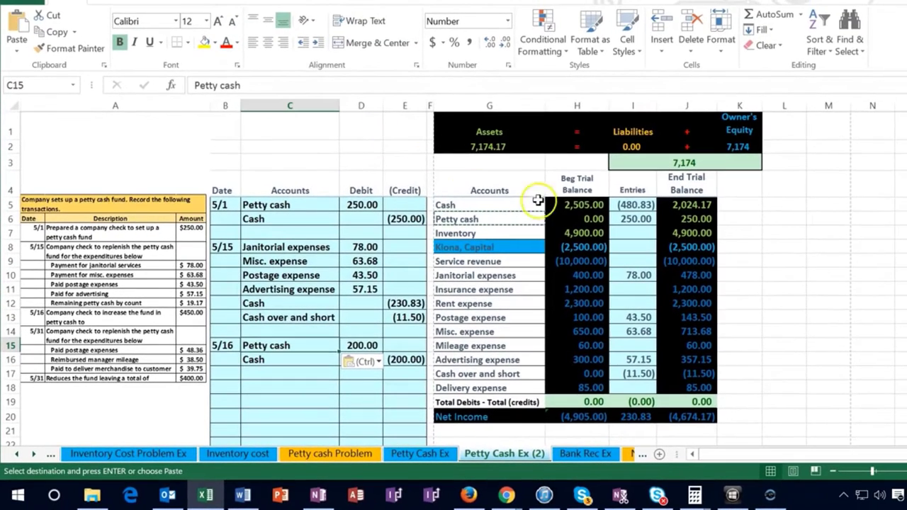
Extend the Petty cash posting formula in I6 to =D5+D15 and check the account's ending balance
left_click(623, 220)
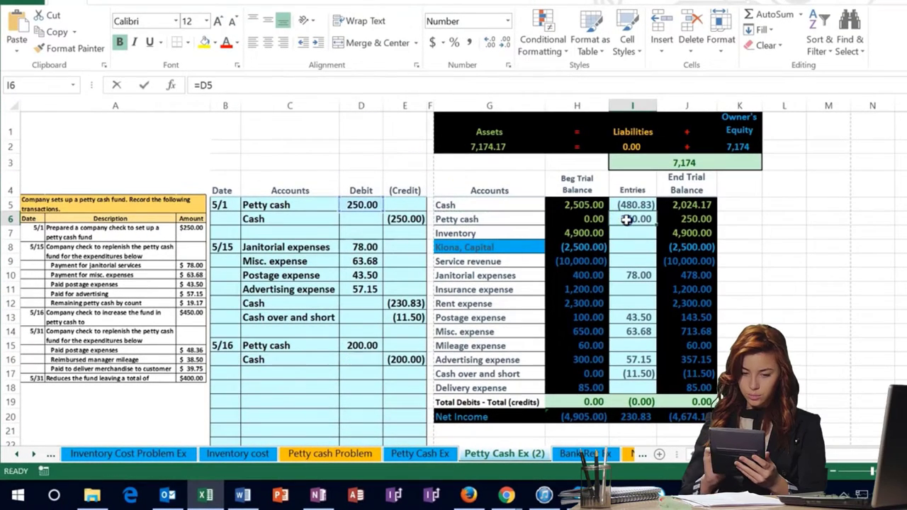
double_click(626, 220)
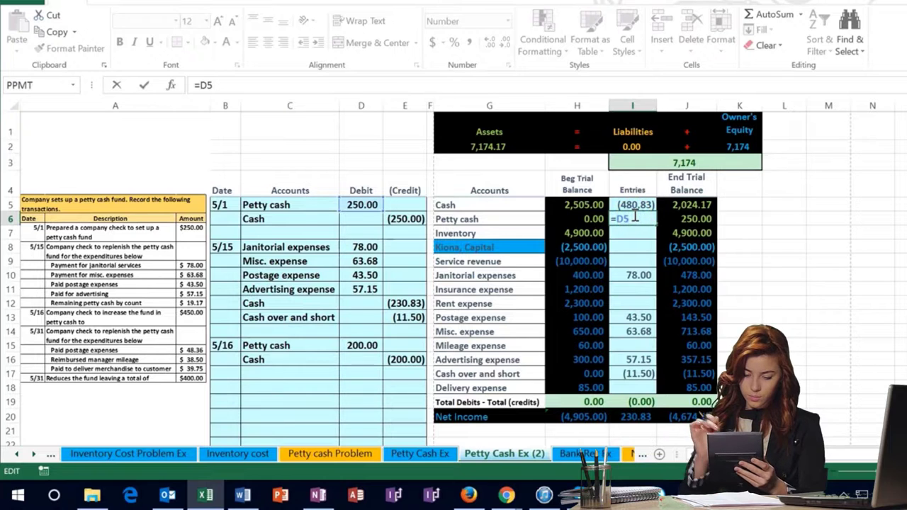
left_click(362, 345)
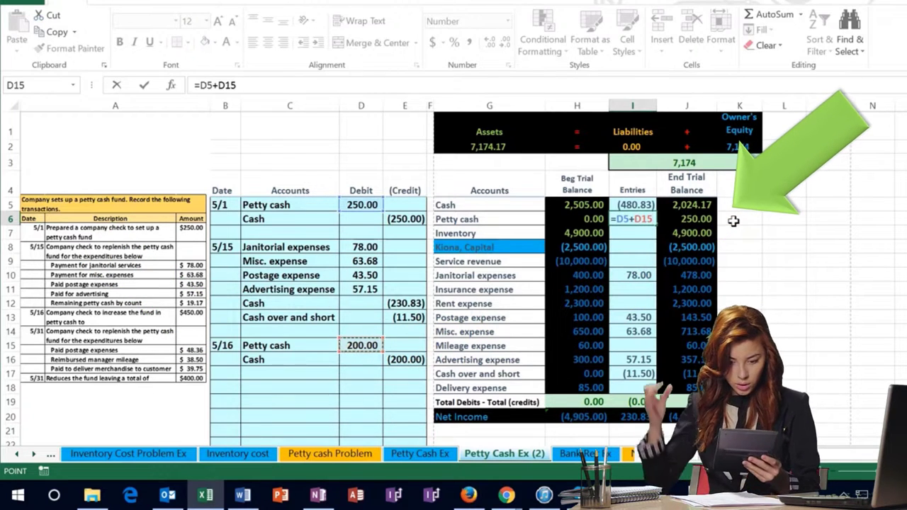
key("Return")
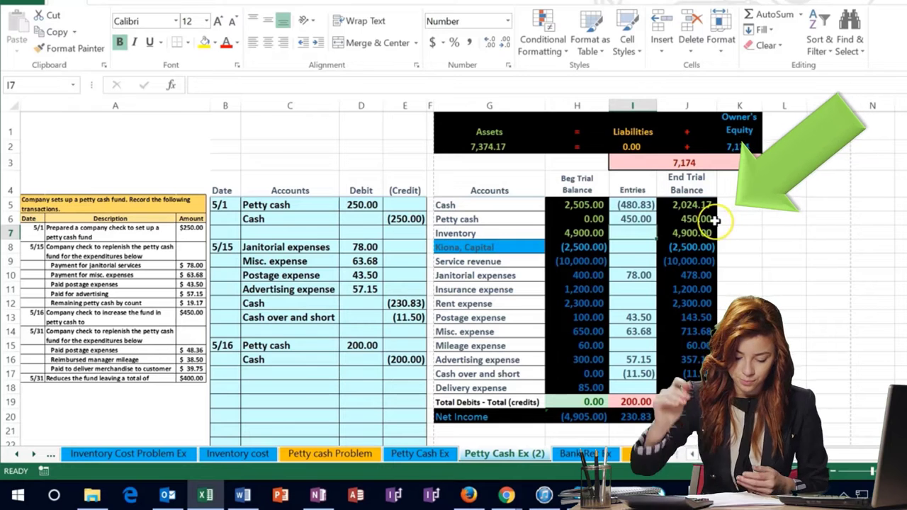
left_click(709, 220)
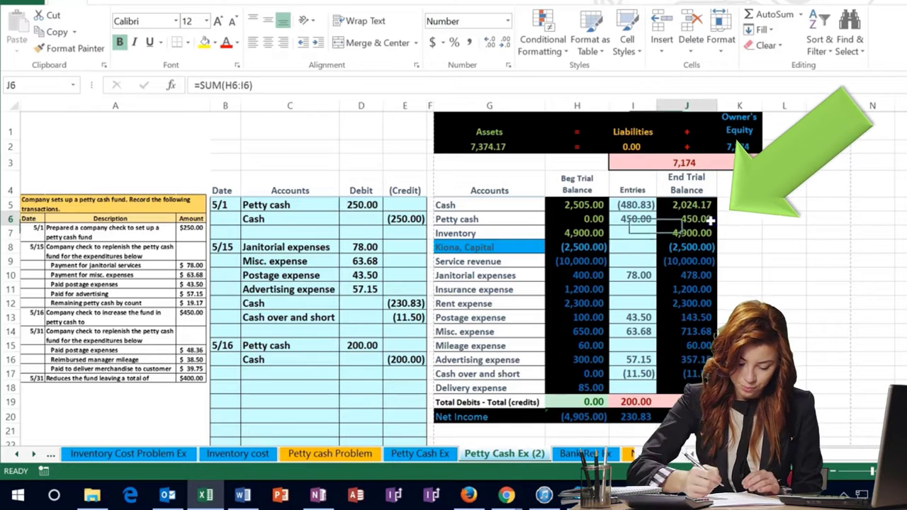
Extend the Cash posting formula in I5 to =E6+E12+E16 to include the 5/16 credit
left_click(630, 205)
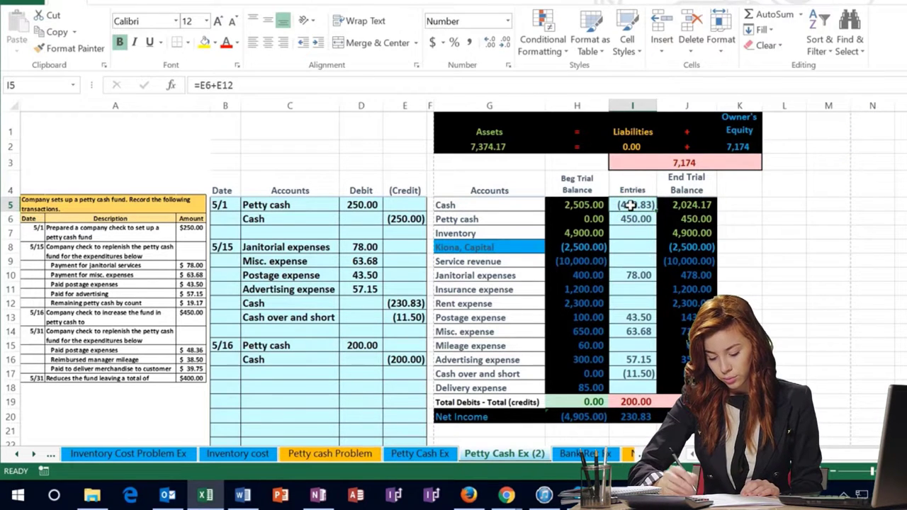
double_click(630, 205)
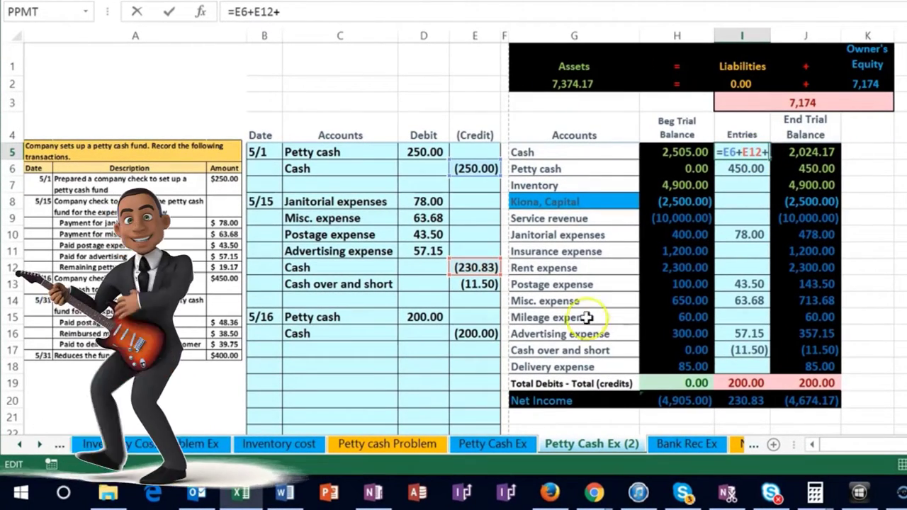
left_click(477, 336)
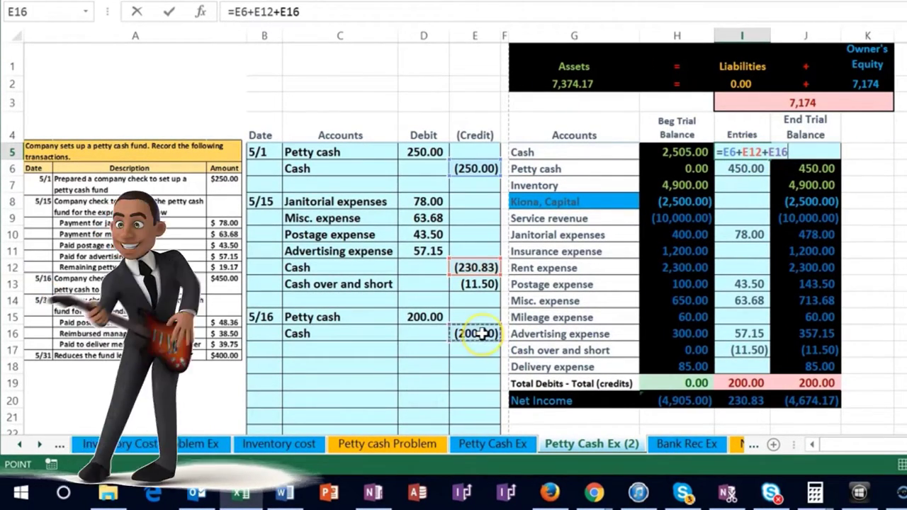
key("ctrl+Return")
key("Down")
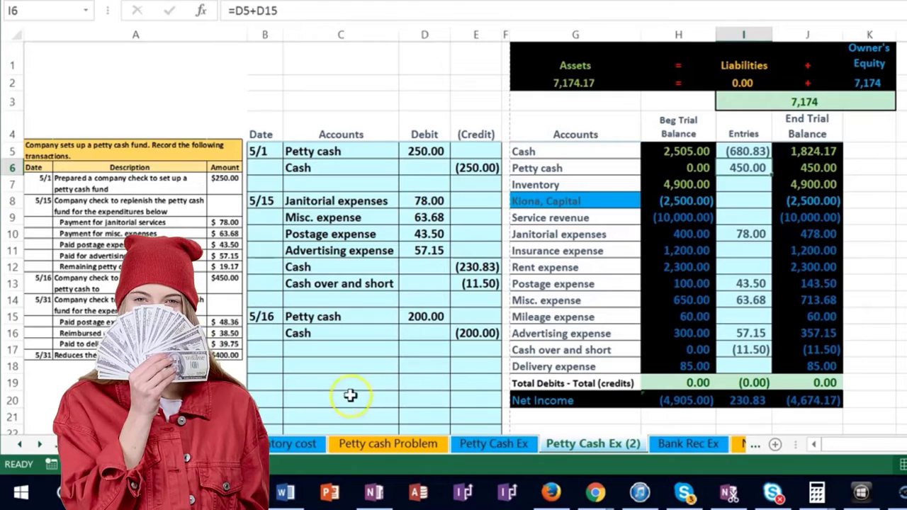
Start the replenishment journal entry by entering the date 5/31 in B18
left_click(274, 365)
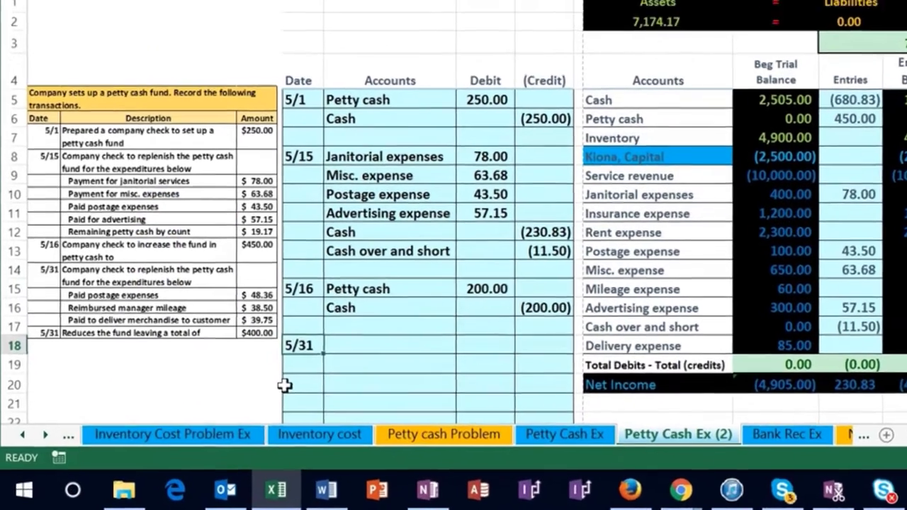
key("Up")
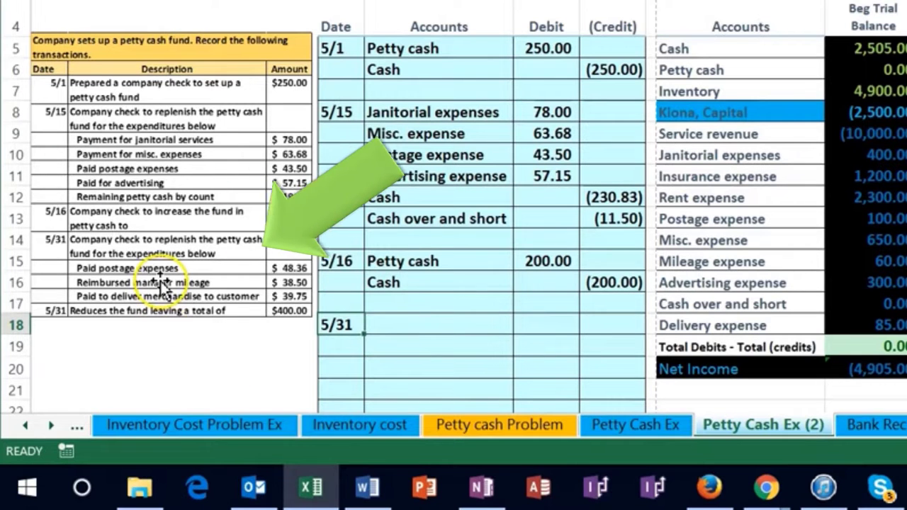
Copy the Postage expense account name as values into C18 and enter its debit of 48.36 in D18
left_click(701, 221)
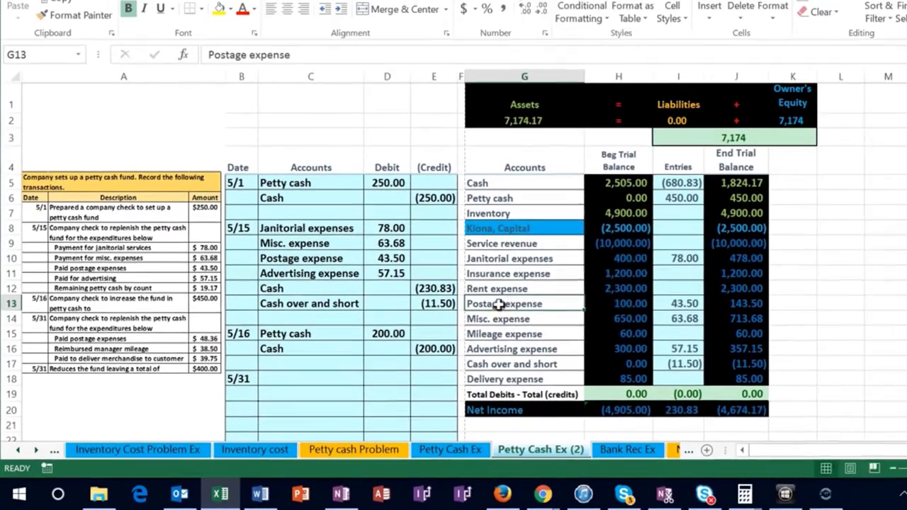
right_click(701, 221)
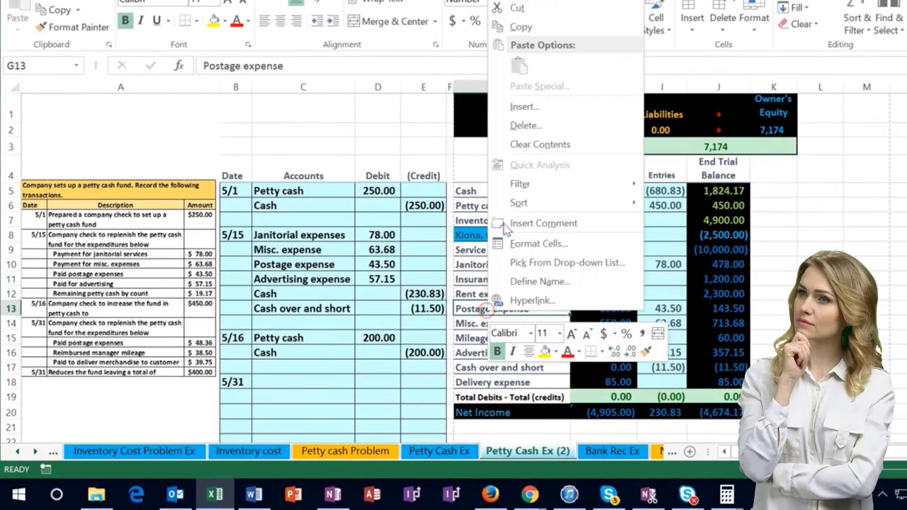
left_click(522, 27)
left_click(286, 383)
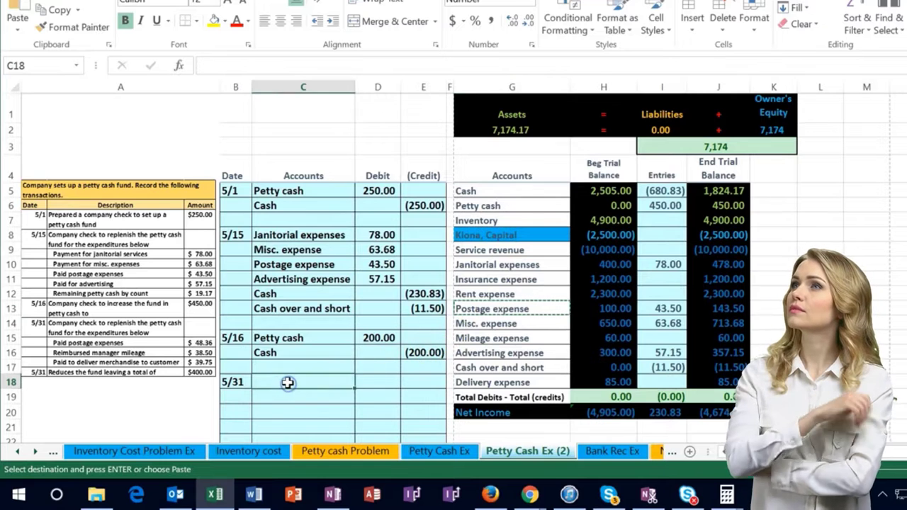
right_click(288, 383)
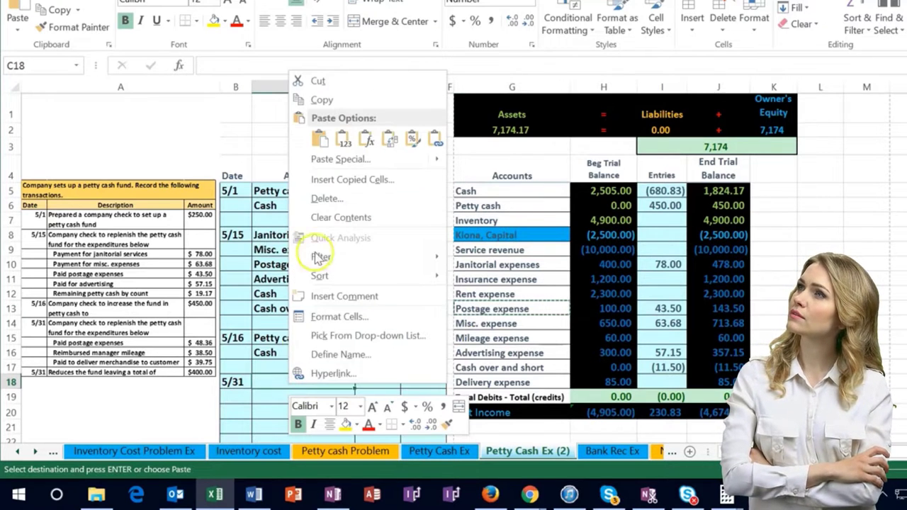
left_click(342, 139)
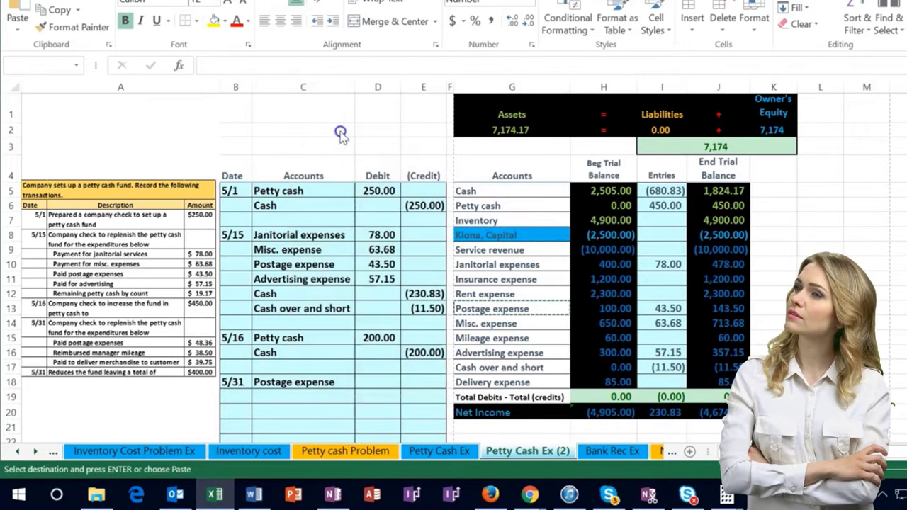
left_click(369, 381)
type("48.36")
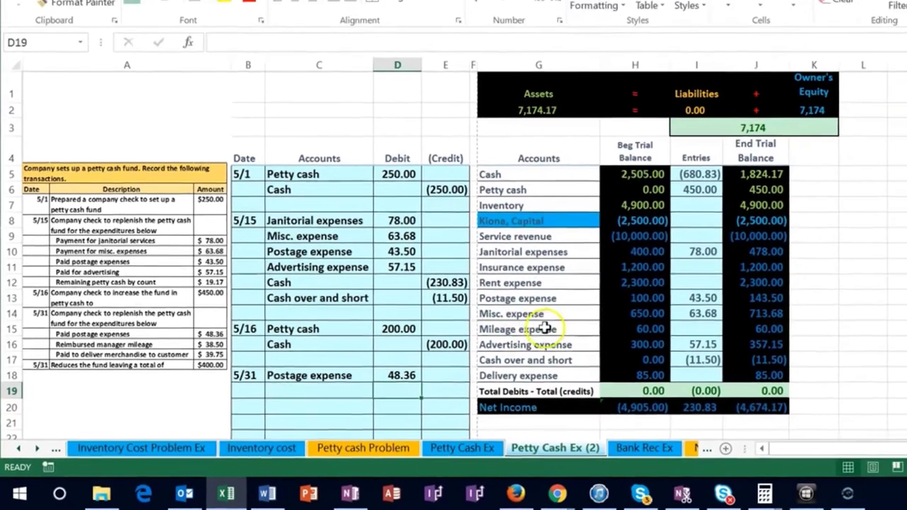
Copy the Mileage expense account name as values into C19 and enter its debit of 38.5 in D19
left_click(581, 304)
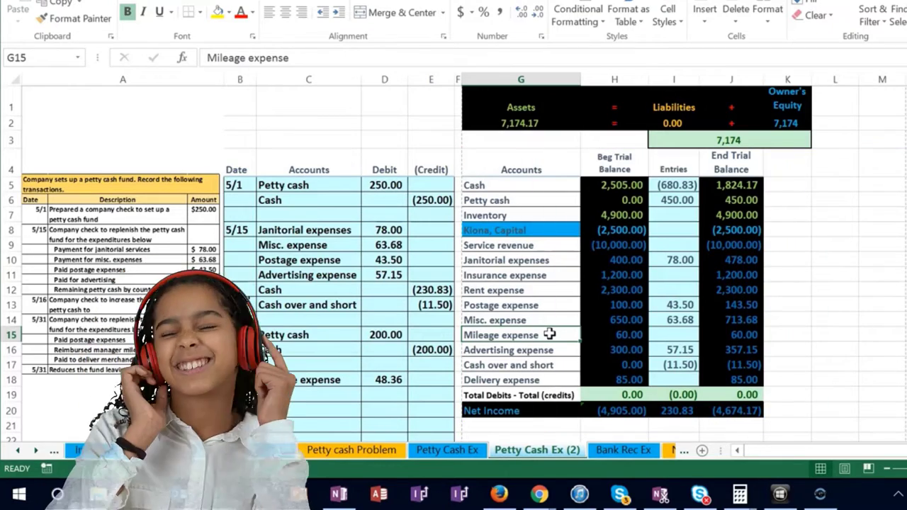
right_click(550, 334)
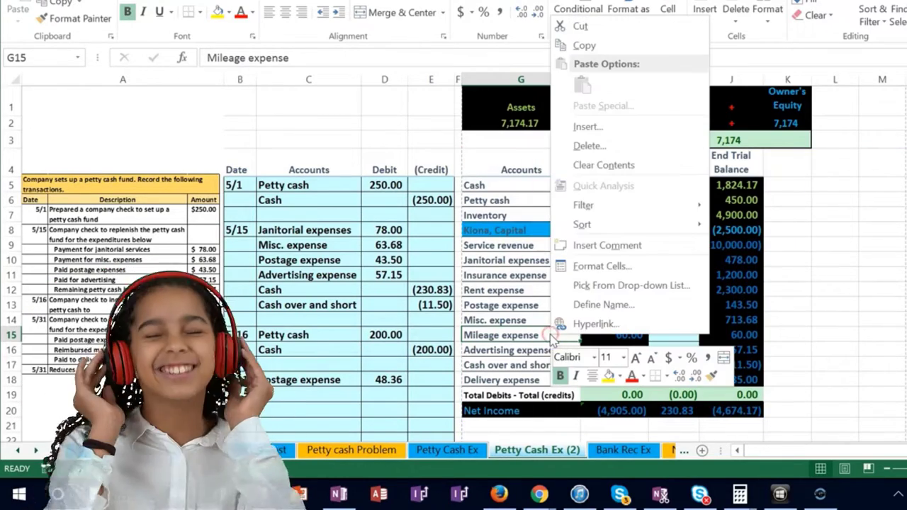
left_click(582, 45)
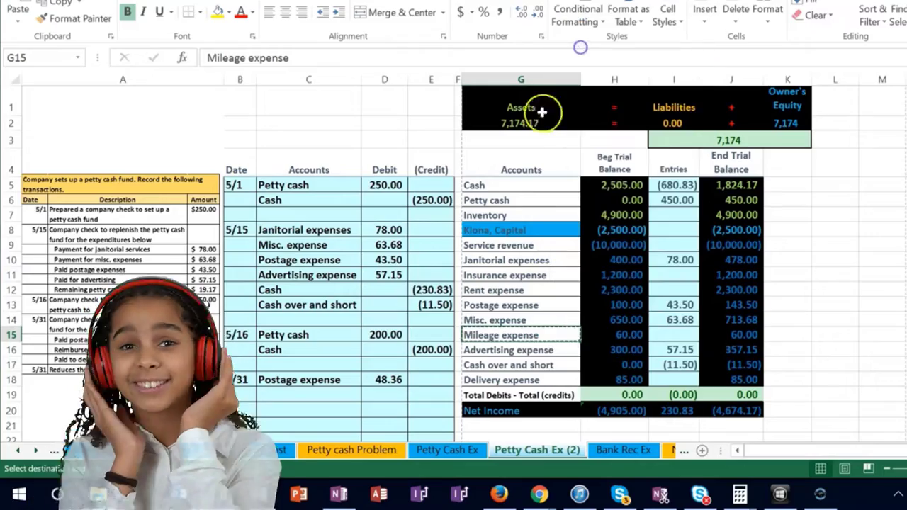
left_click(296, 391)
right_click(295, 391)
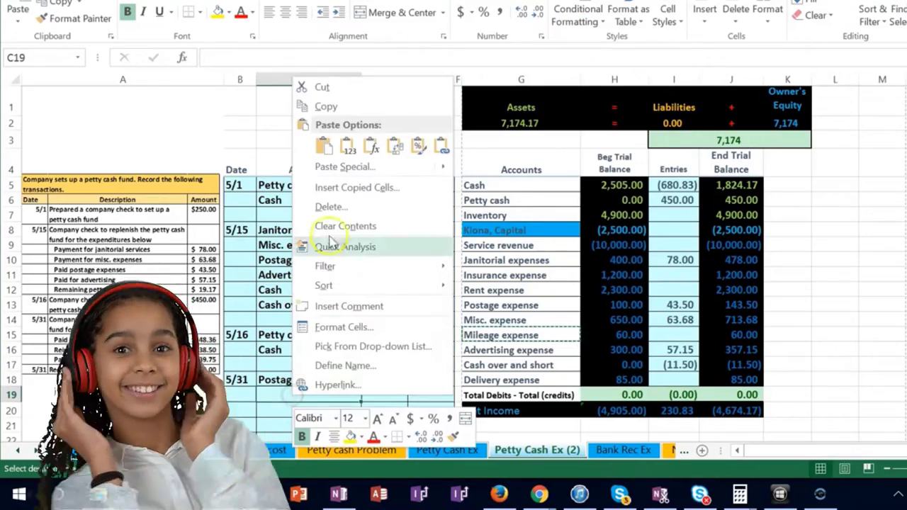
left_click(348, 149)
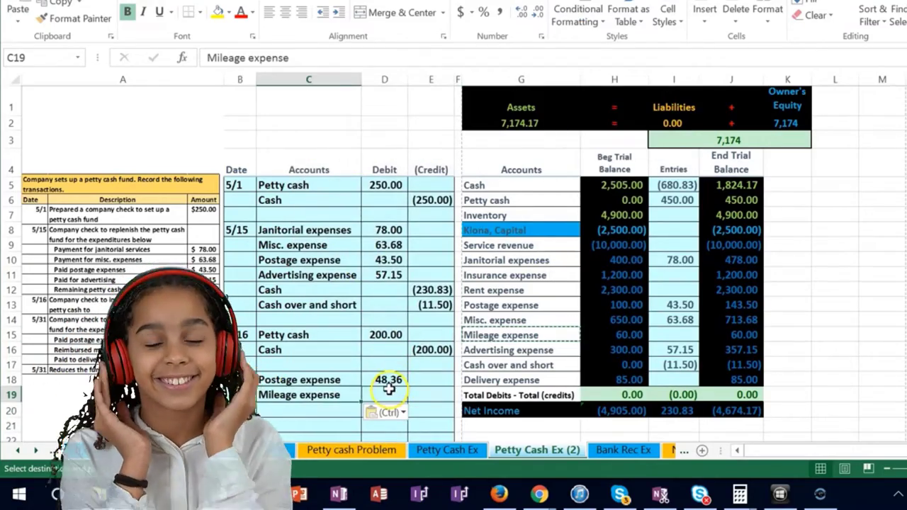
left_click(387, 392)
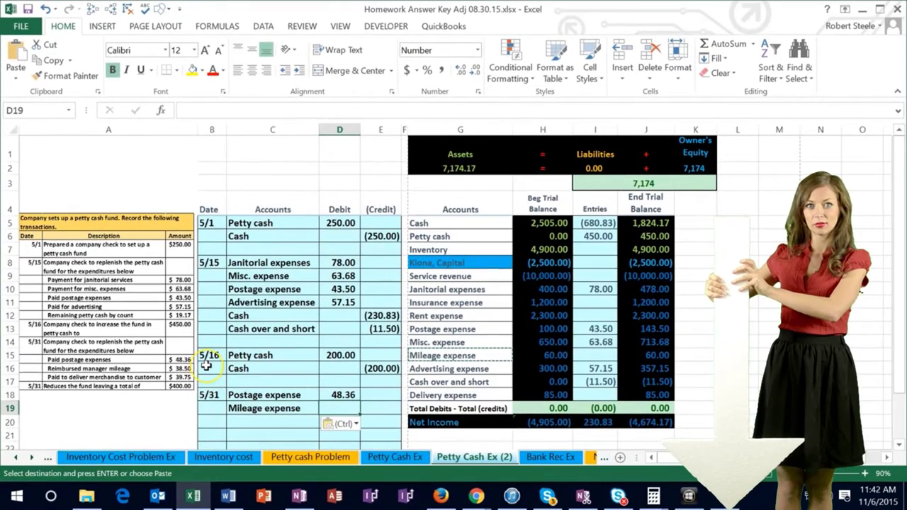
type("38.5")
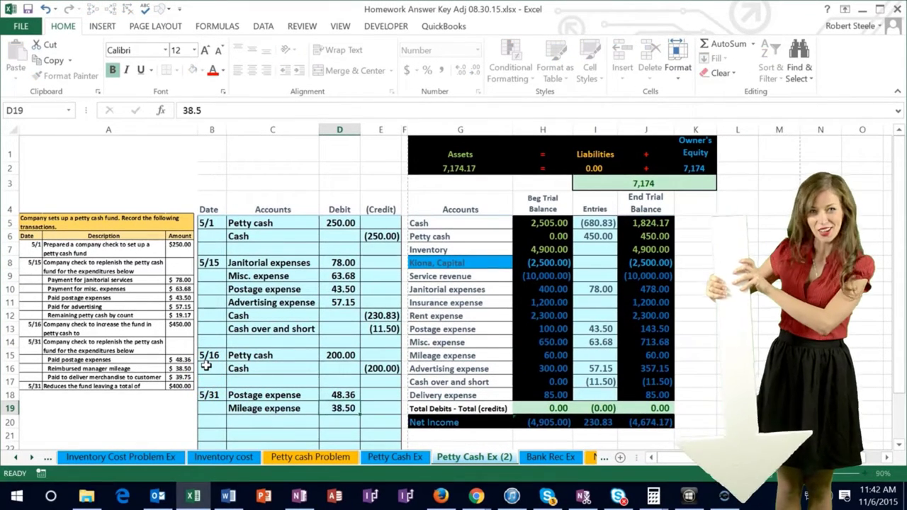
Copy the Delivery expense account name as values into C20 and enter its debit of 39.75 in D20
key("Return")
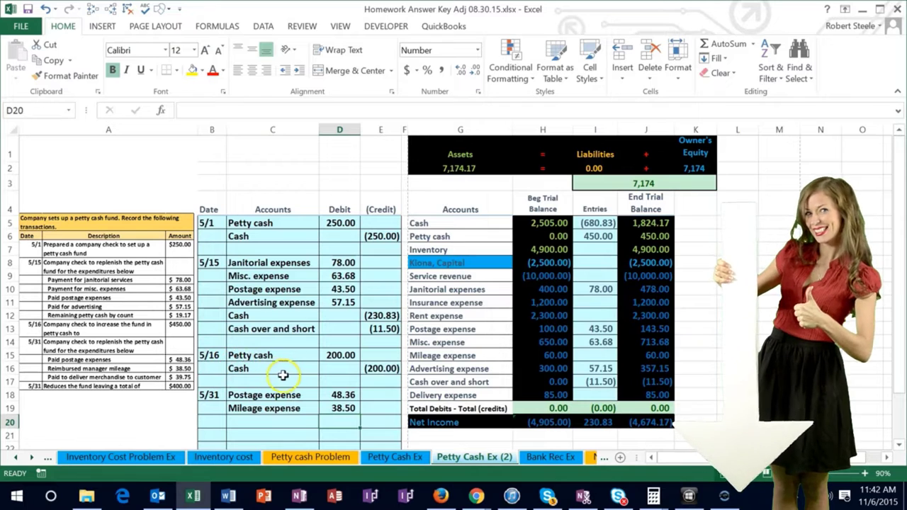
left_click(430, 396)
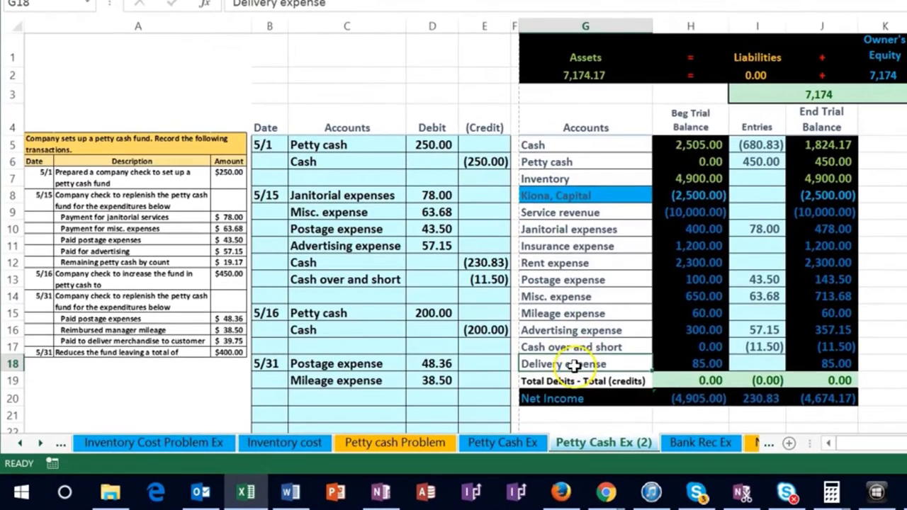
right_click(455, 396)
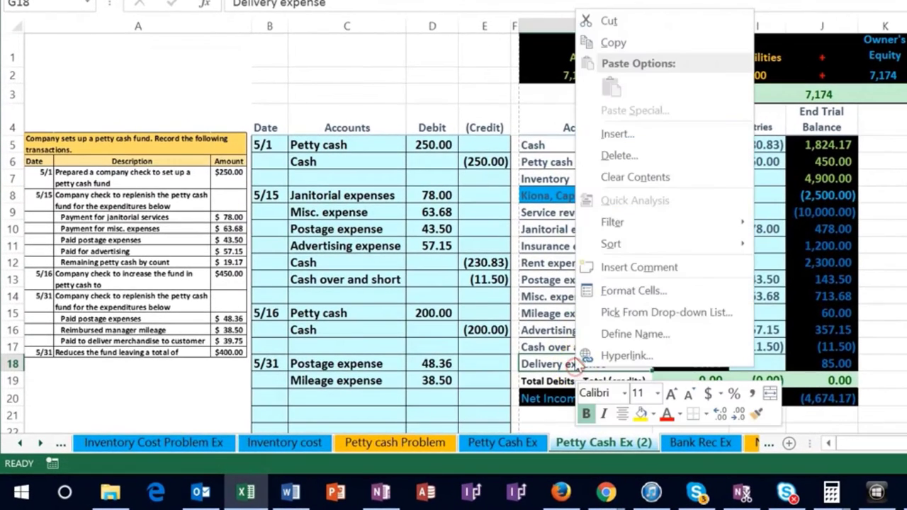
left_click(609, 41)
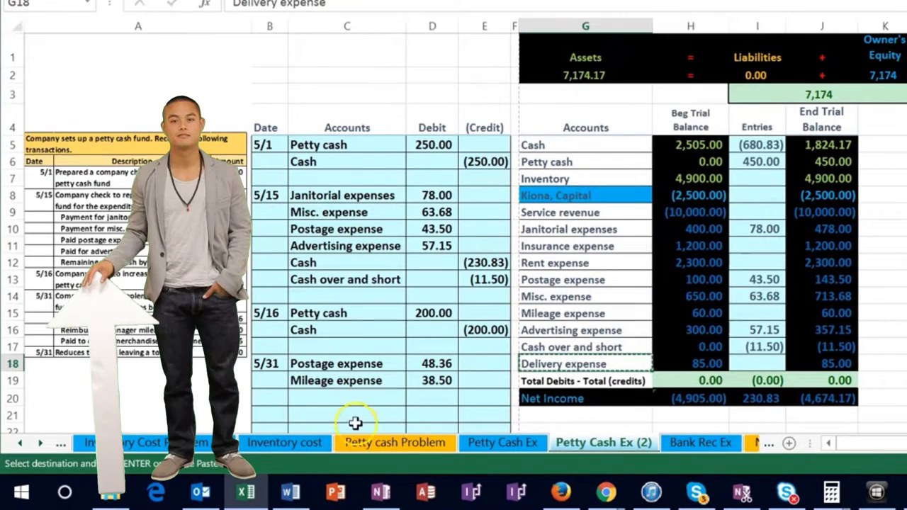
right_click(330, 397)
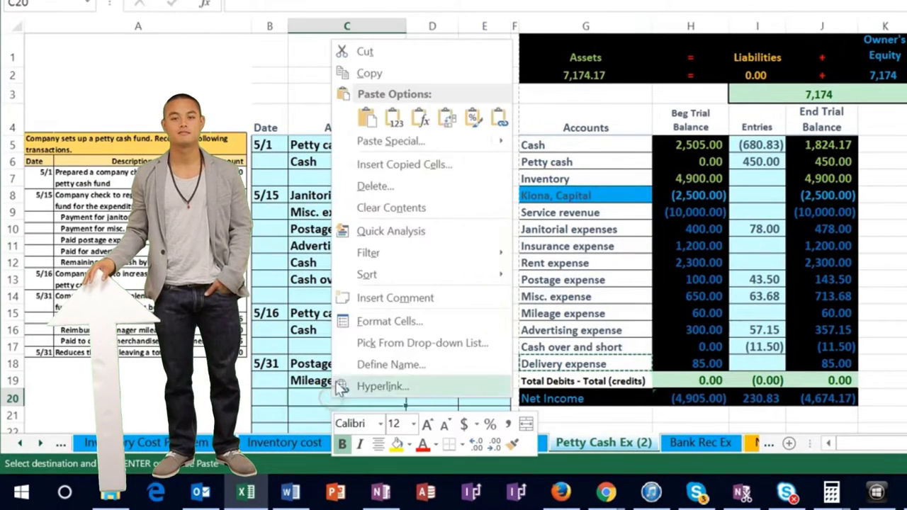
left_click(384, 121)
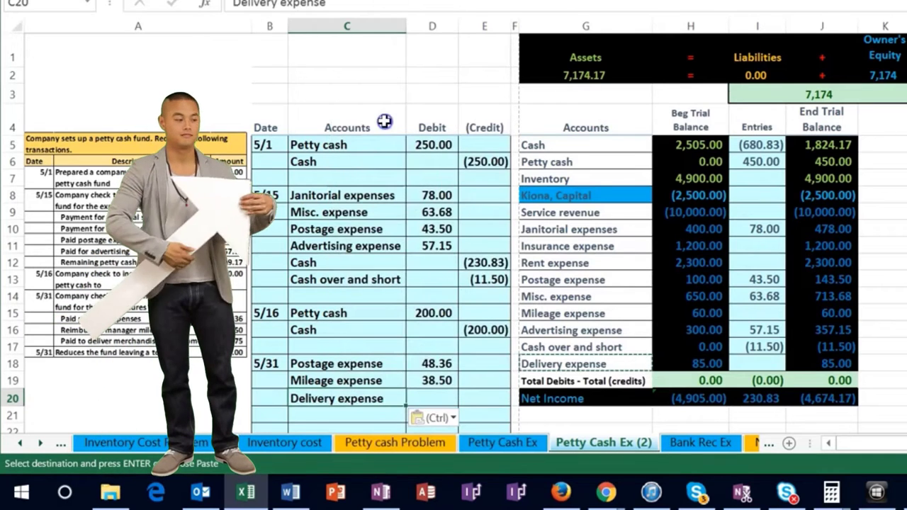
left_click(422, 397)
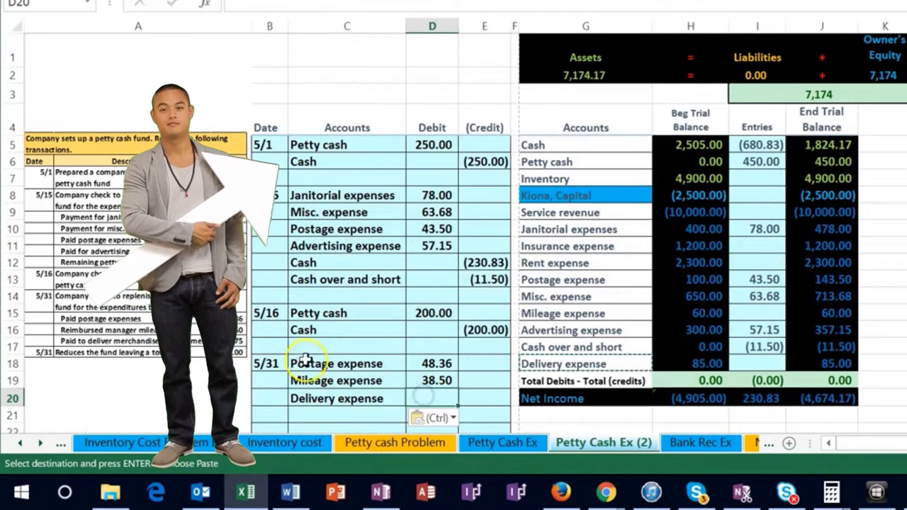
type("39")
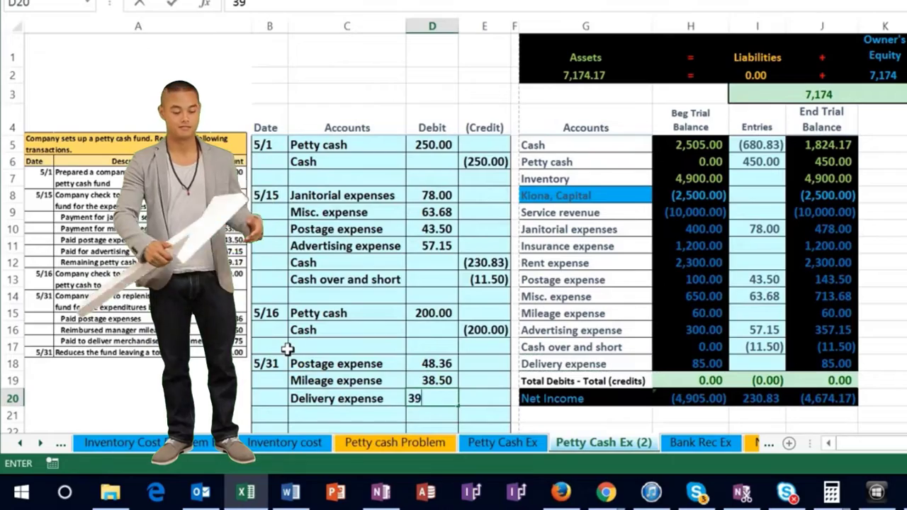
type(".75")
key("Return")
Use Calculator to subtract the remaining petty cash count of 288.39 from the 450 fund balance
left_click(114, 384)
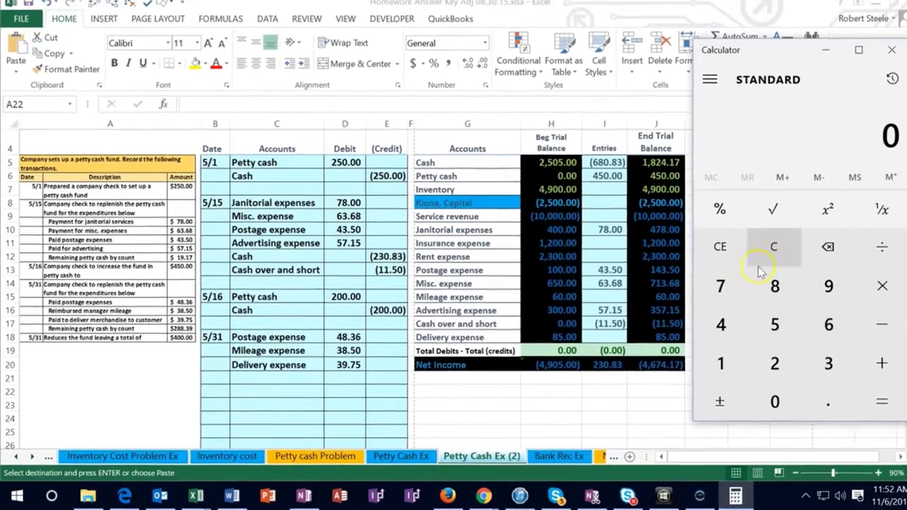
left_click(815, 234)
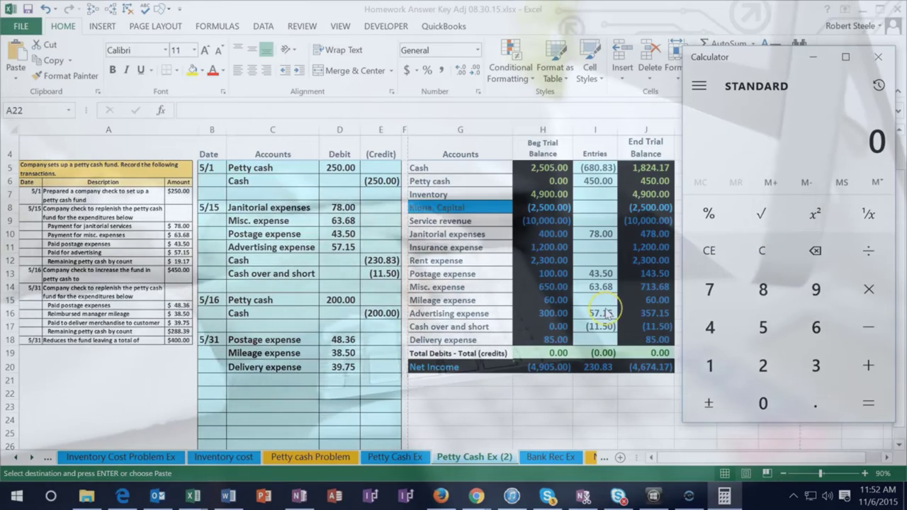
type("450 -")
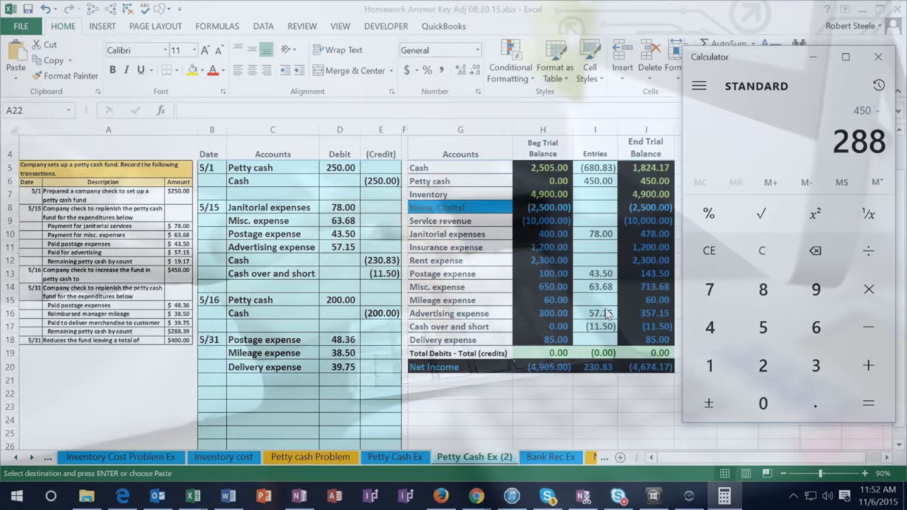
type("9")
key("Return")
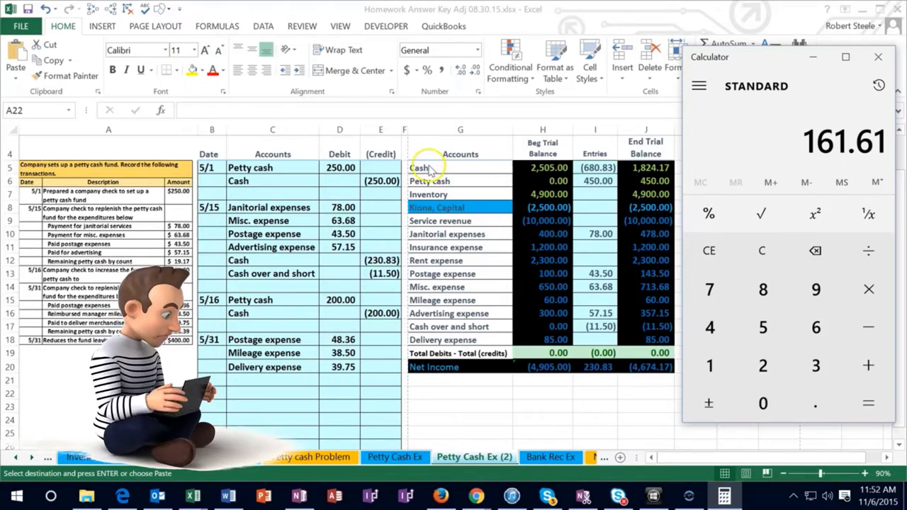
Copy the Cash account name as values into C21 and enter its credit of -161.61 in E21
left_click(429, 170)
right_click(430, 169)
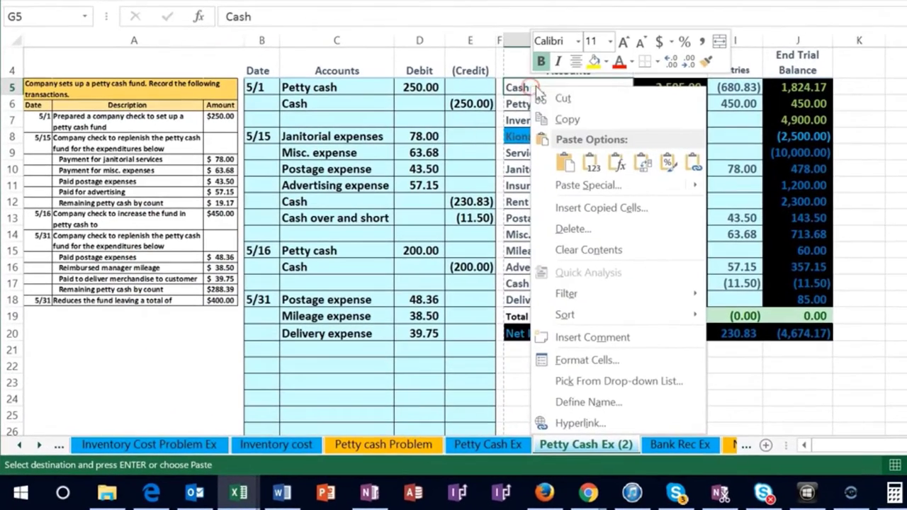
left_click(564, 117)
left_click(312, 353)
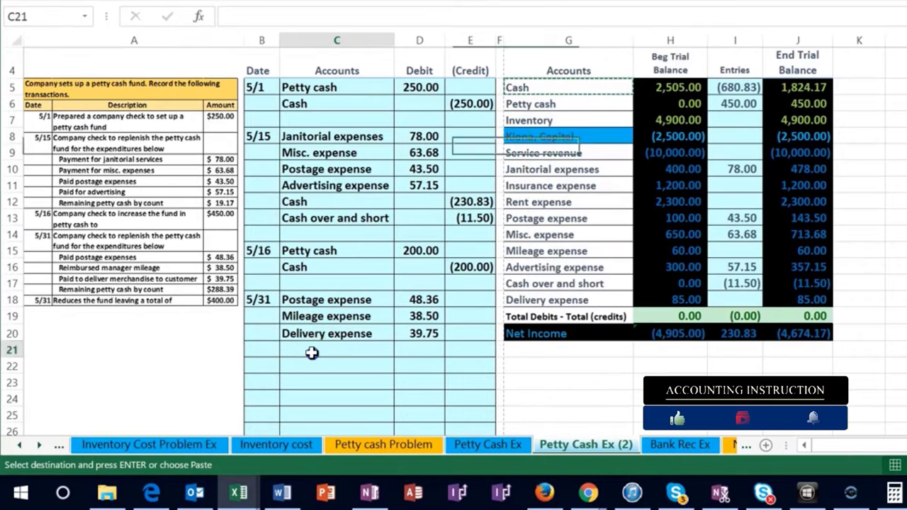
right_click(312, 353)
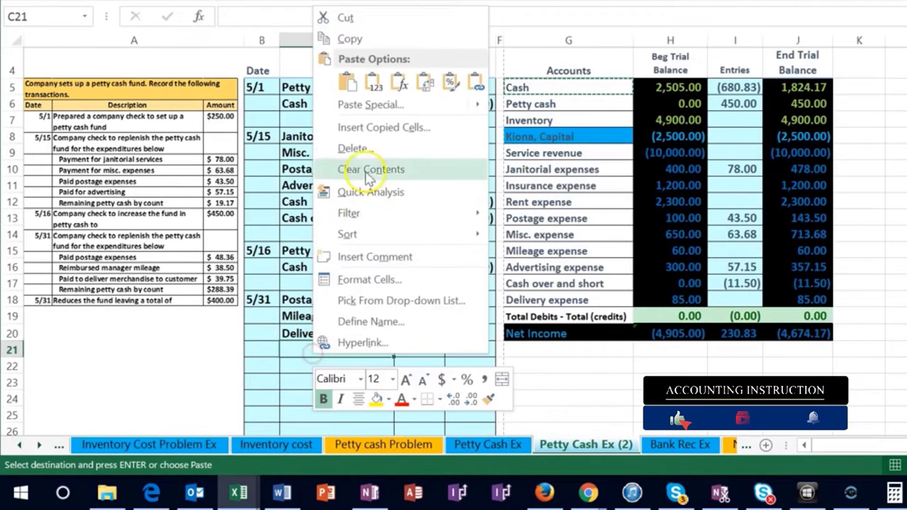
left_click(376, 85)
left_click(470, 349)
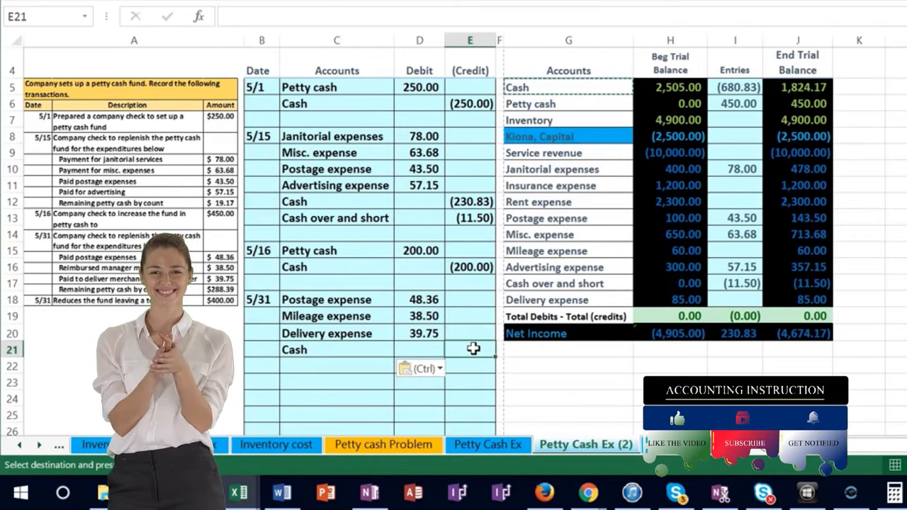
type("-161.61")
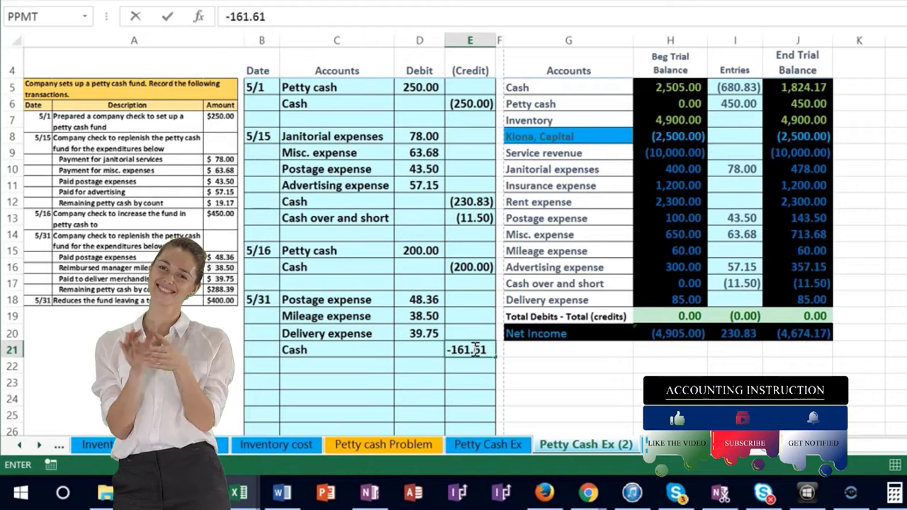
key("ctrl+Return")
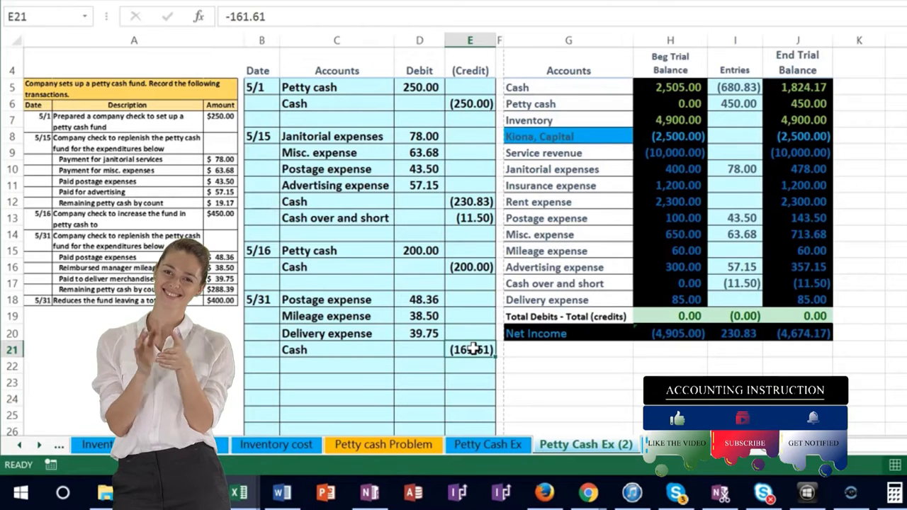
Enter a balancing formula in D22 that negates the sum of the 5/31 debits and credits in D18:E21
left_click(469, 371)
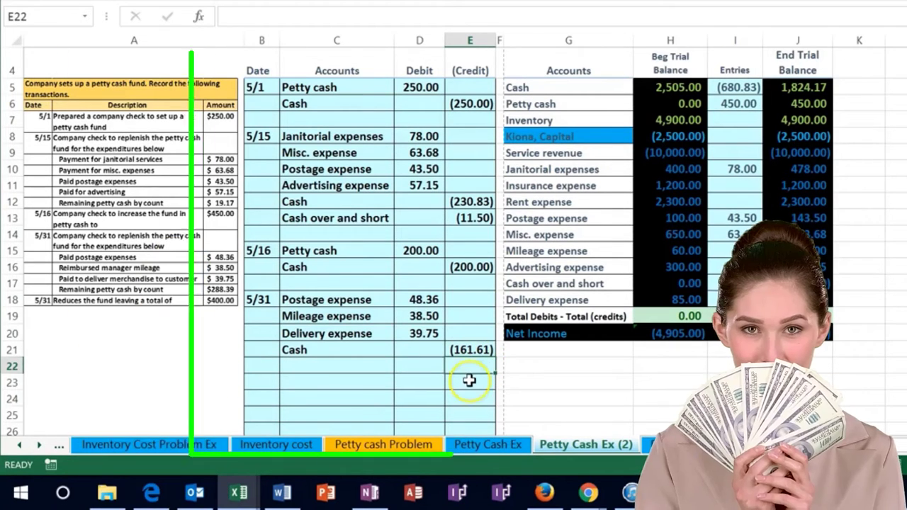
left_click_drag(415, 296, 415, 339)
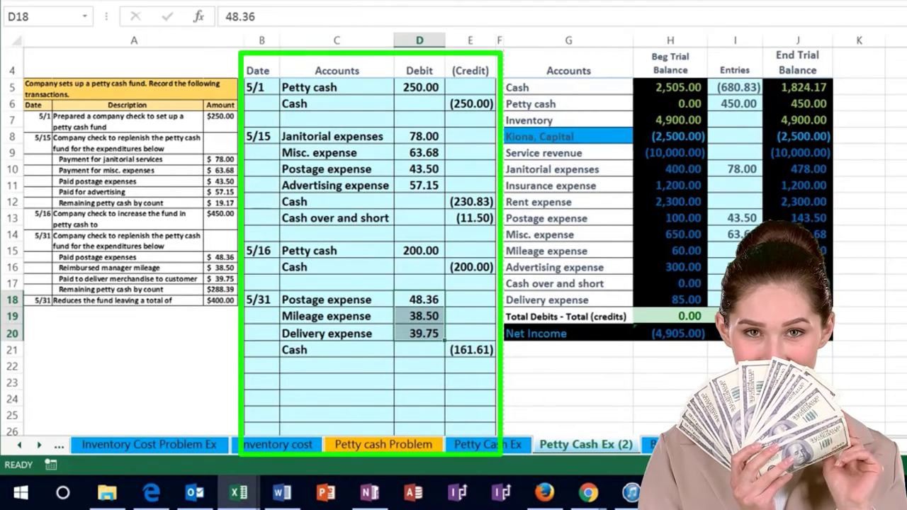
left_click(482, 367)
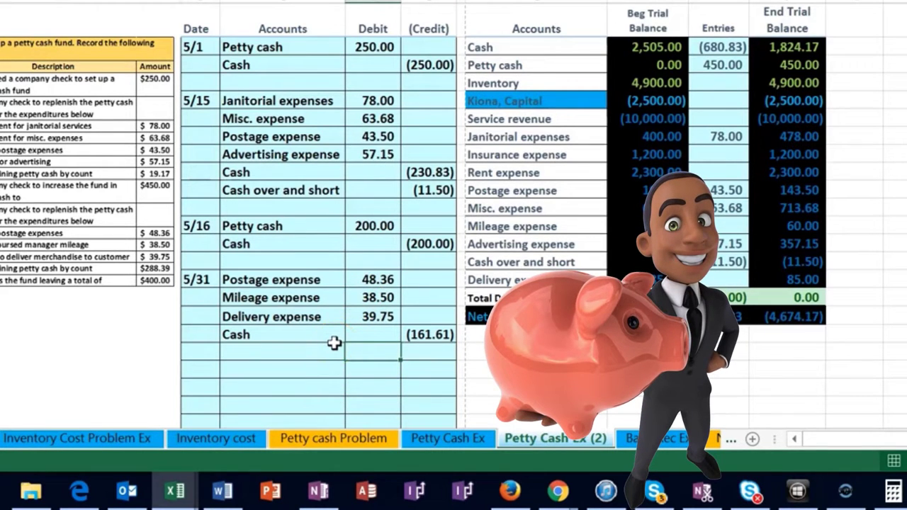
type("-sum(")
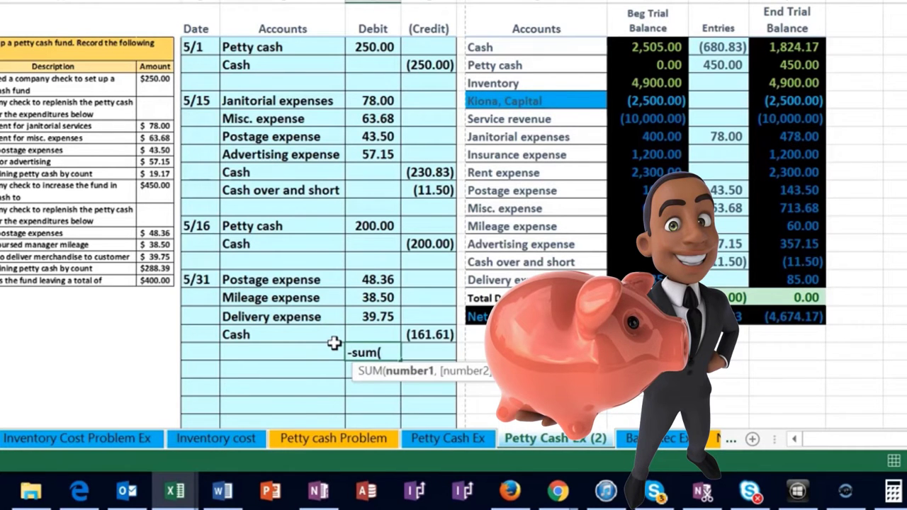
left_click(382, 281)
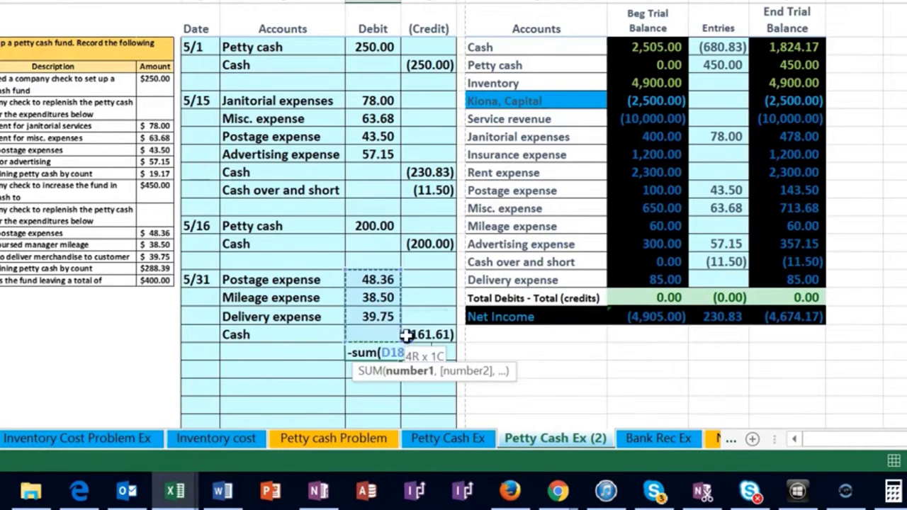
left_click_drag(407, 335, 443, 347)
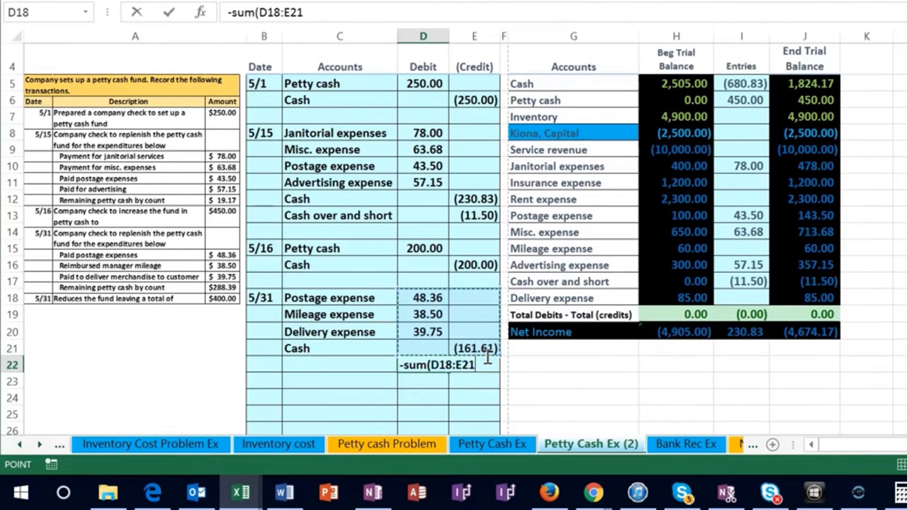
key("Return")
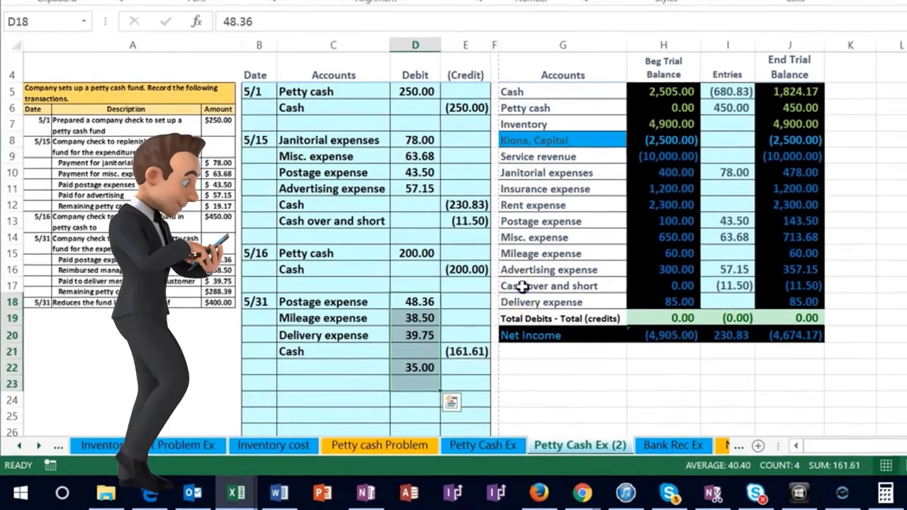
Copy the Cash over and short account name from the trial balance as values into C22
left_click(521, 286)
right_click(521, 285)
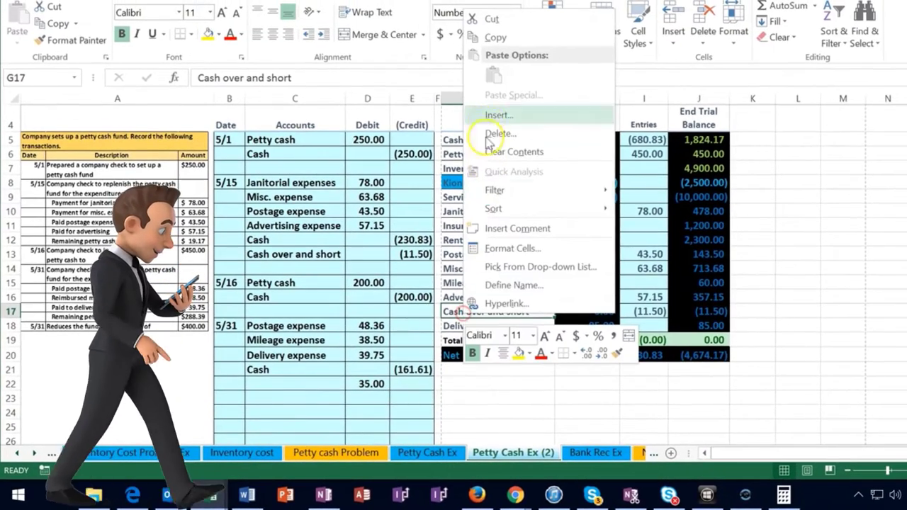
left_click(560, 0)
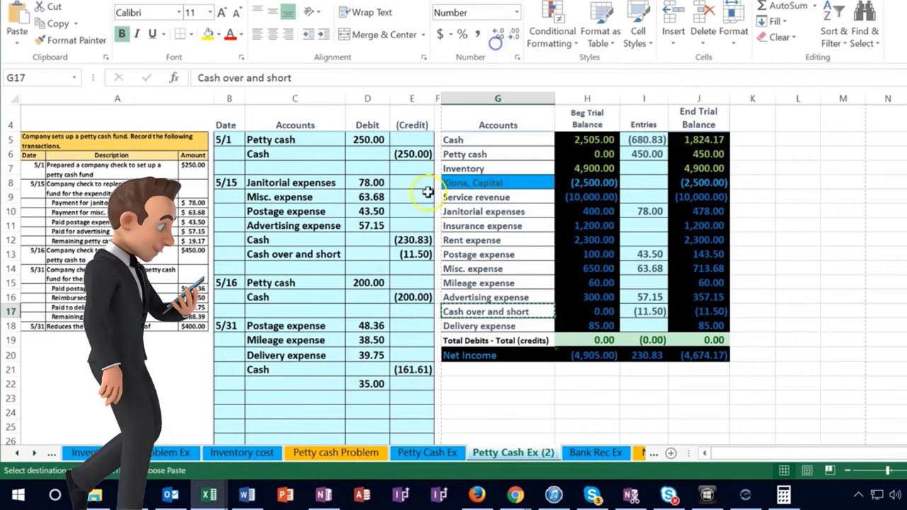
right_click(296, 384)
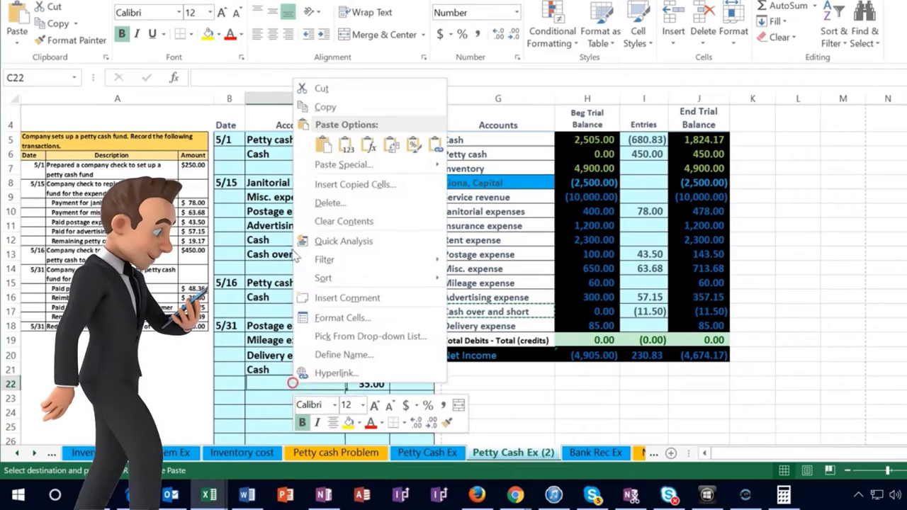
left_click(345, 147)
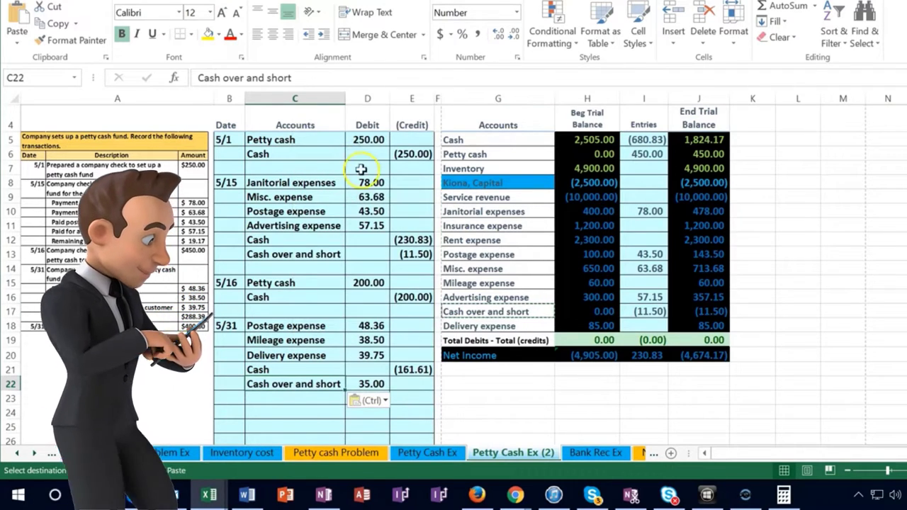
Review the balancing formula behind the 5/31 Cash over and short amount in D22
left_click(380, 384)
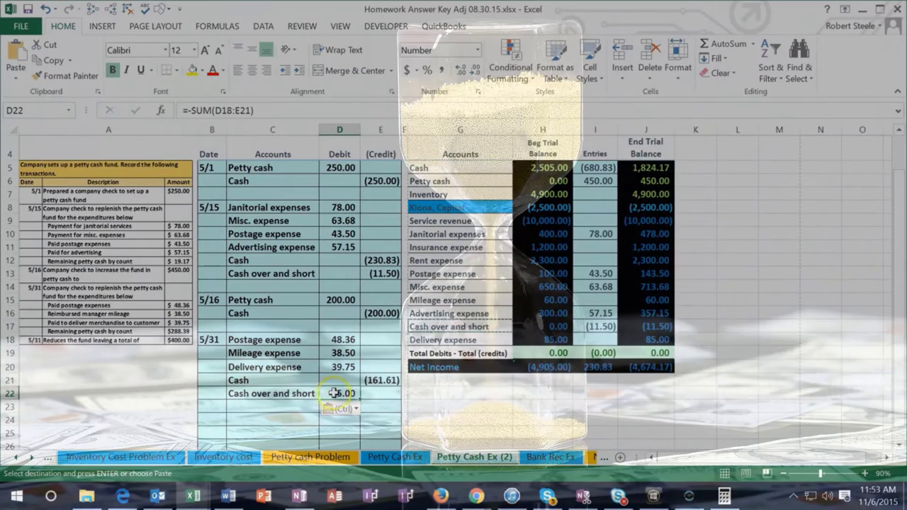
double_click(341, 393)
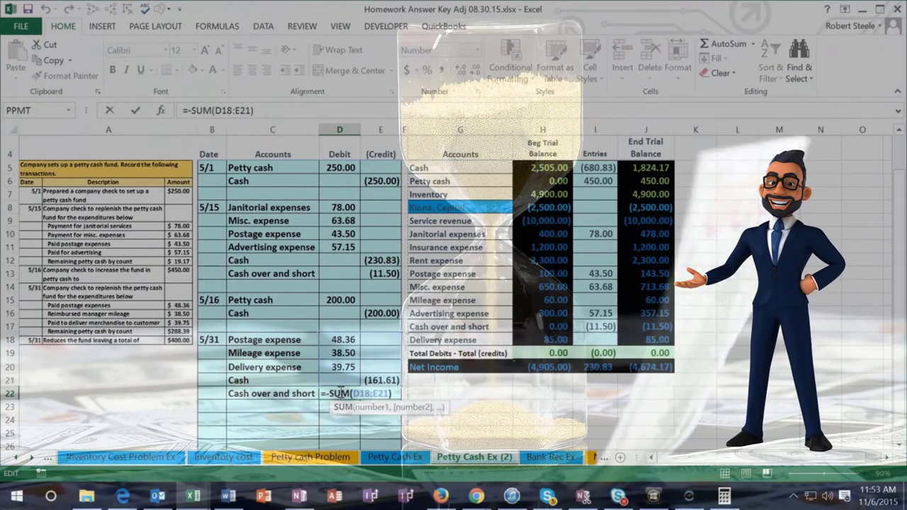
key("Return")
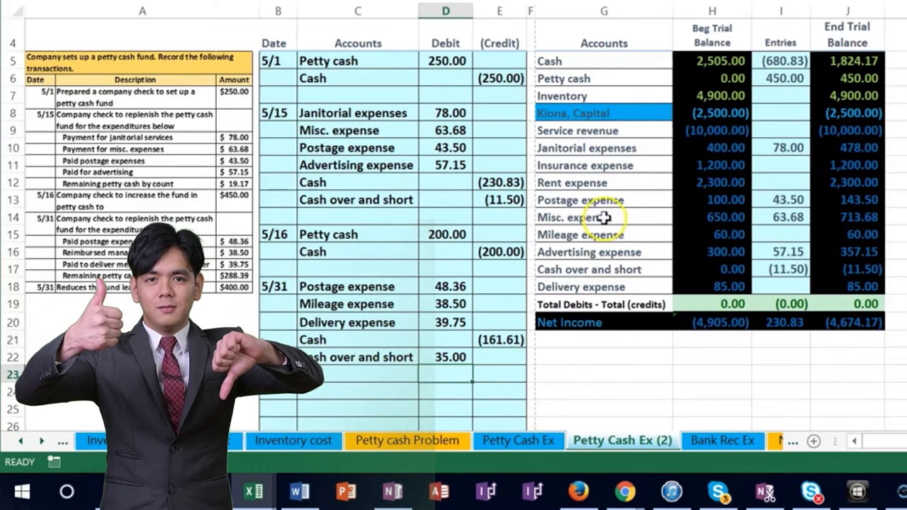
Extend the Postage expense posting in I13 to =D10+D18 so it includes the 5/31 postage debit
left_click(779, 199)
type("=D10")
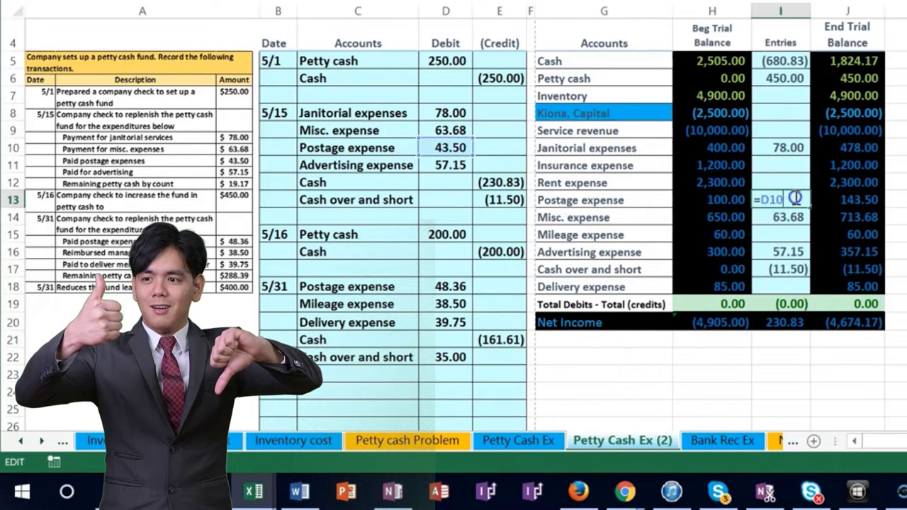
type("+")
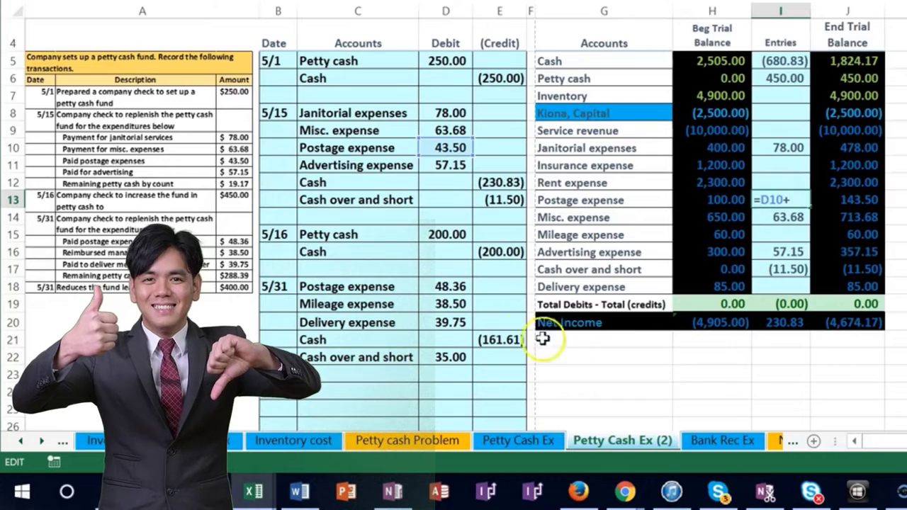
left_click(441, 286)
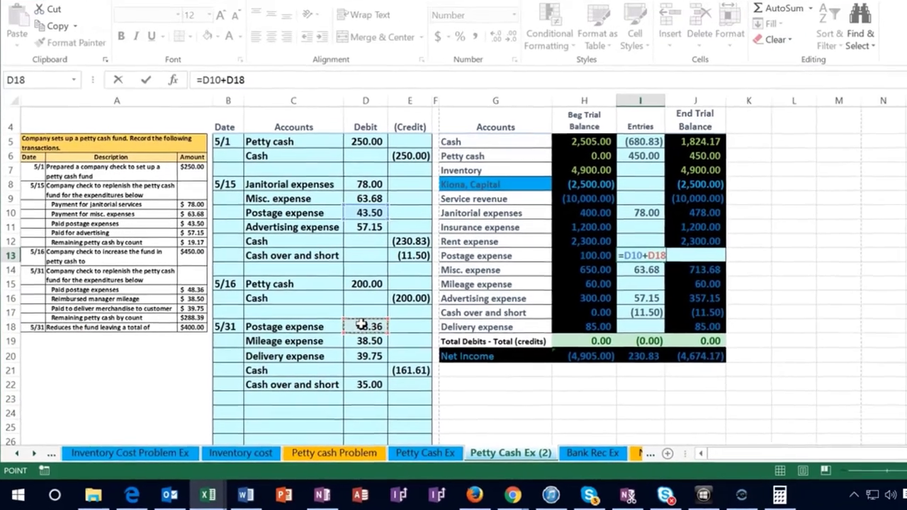
key("Return")
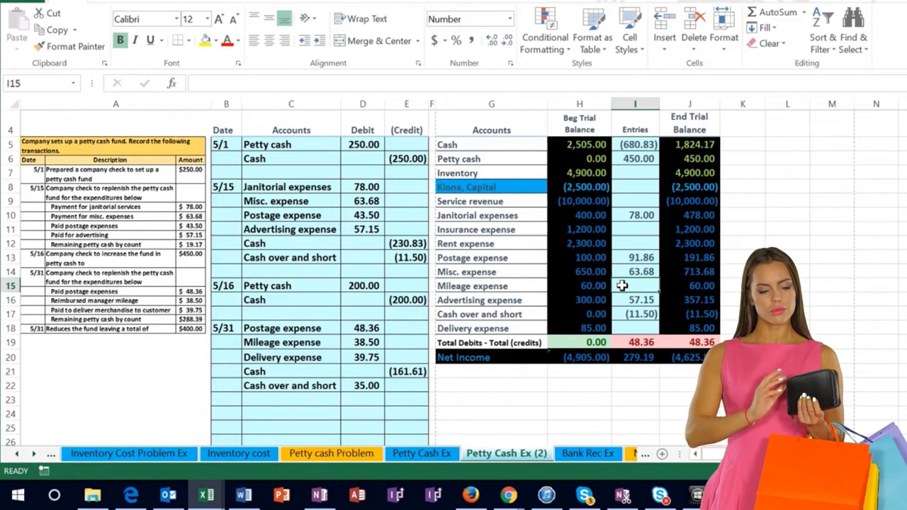
Post the 5/31 Mileage expense as =D19 in I15 and the Delivery expense as =D20 in I18
type("=")
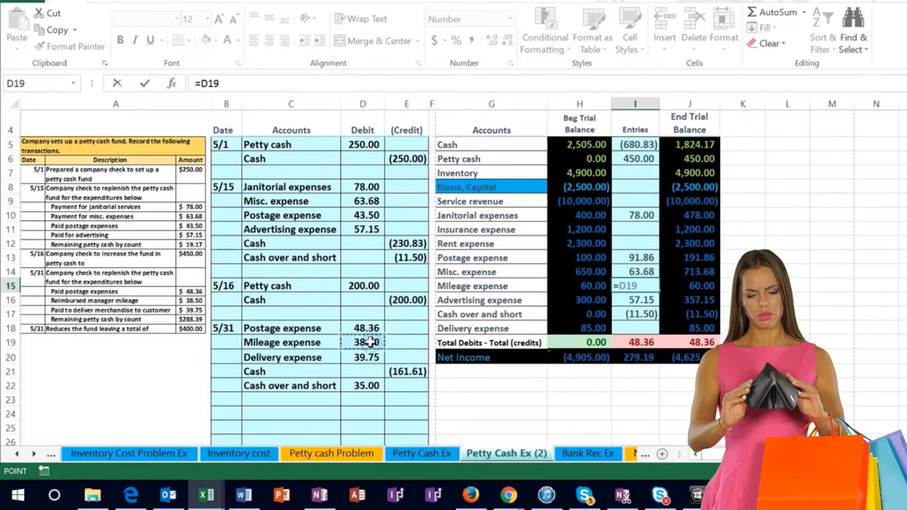
key("Return")
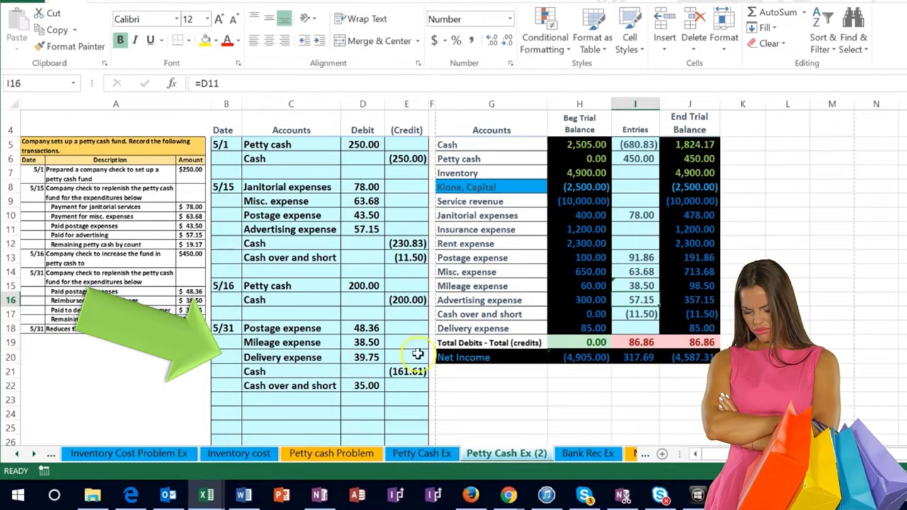
left_click(618, 325)
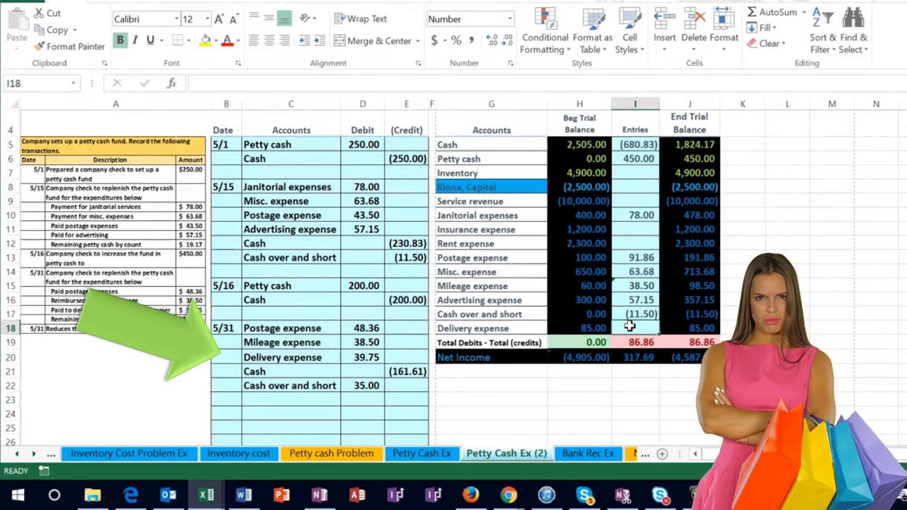
type("=")
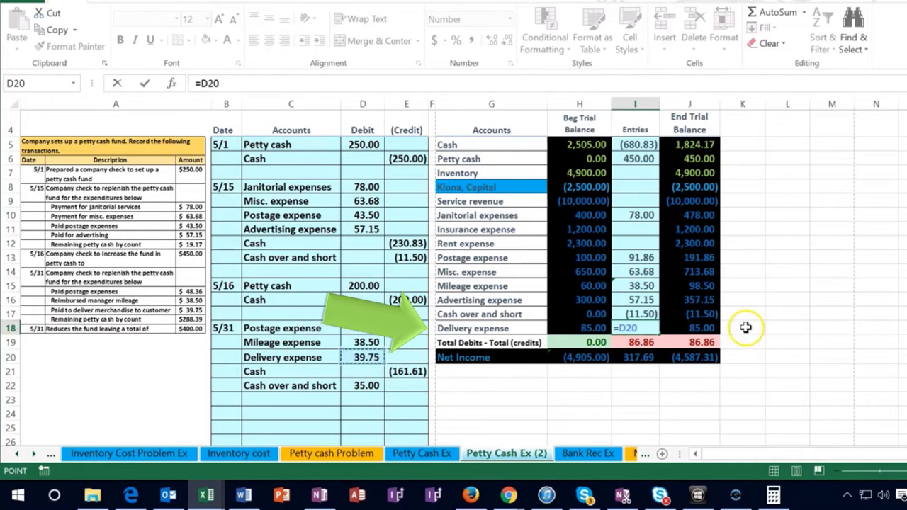
key("Return")
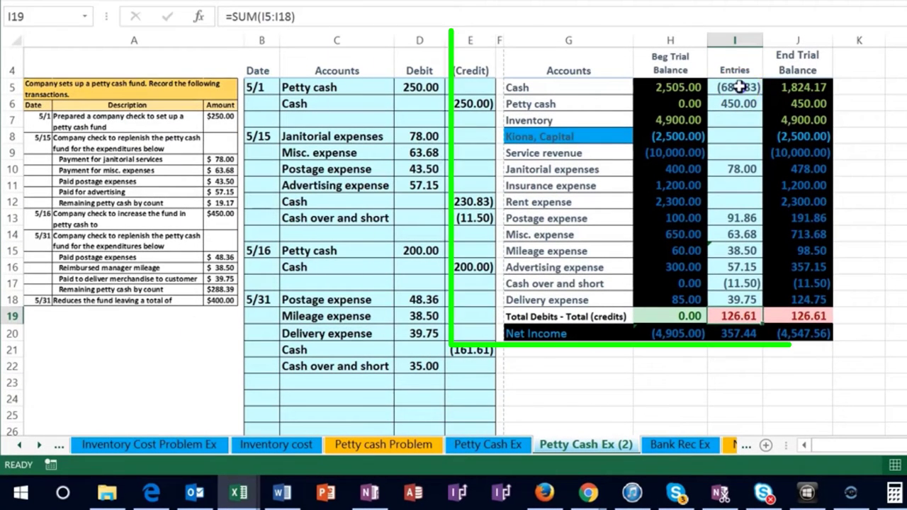
Add the 5/31 Cash credit in E21 to the Cash posting in I5, and the D22 debit to Cash over and short in I17
left_click(739, 87)
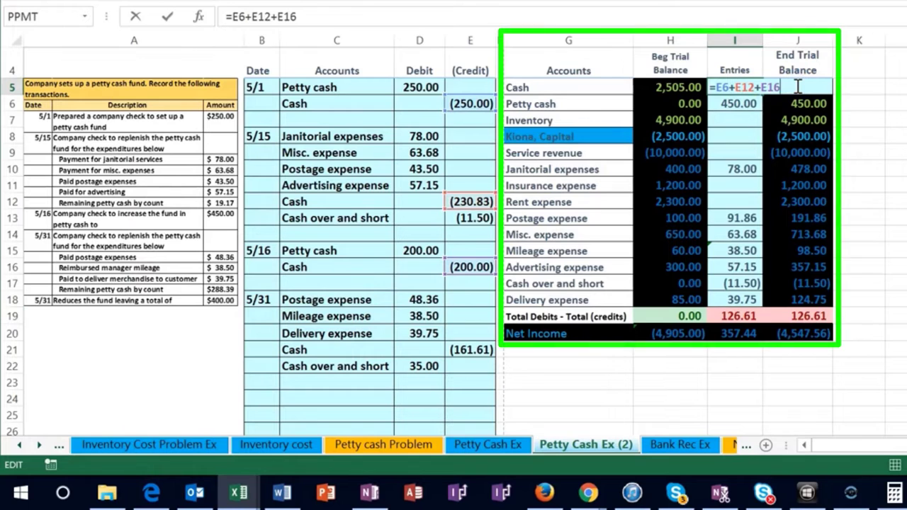
left_click(477, 349)
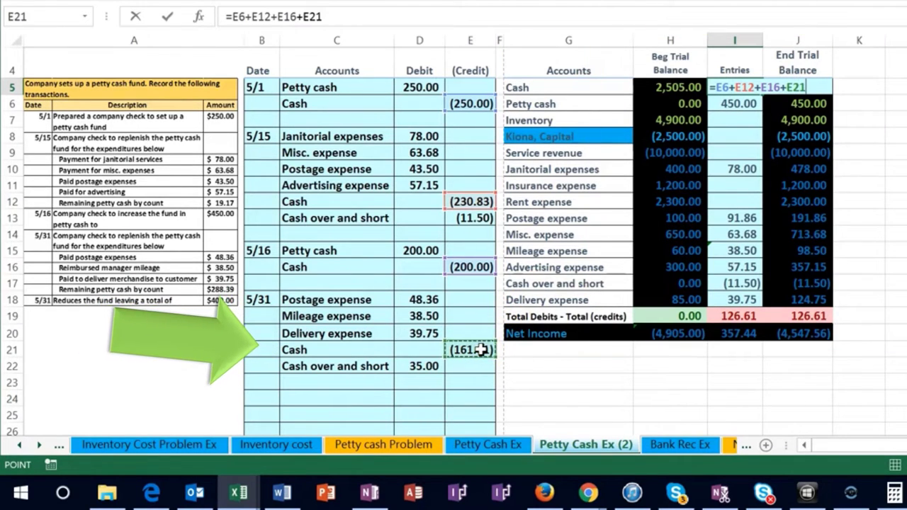
key("Return")
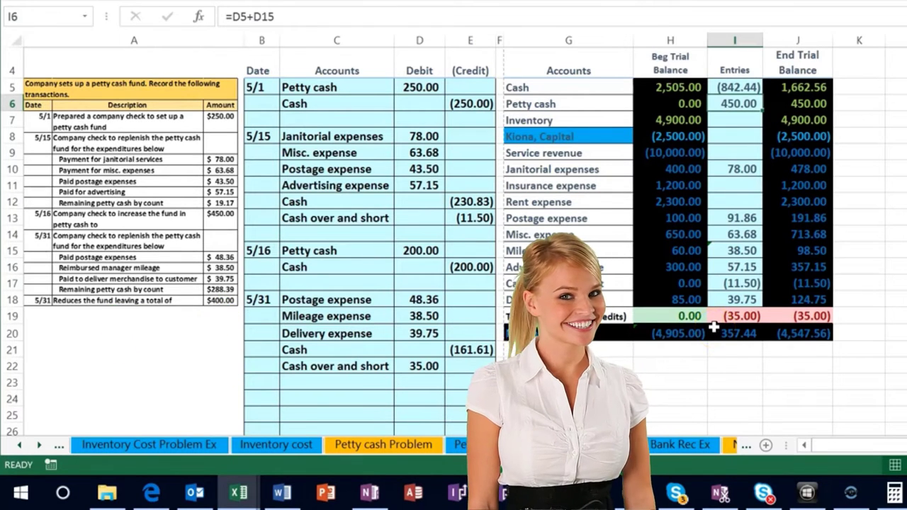
double_click(724, 282)
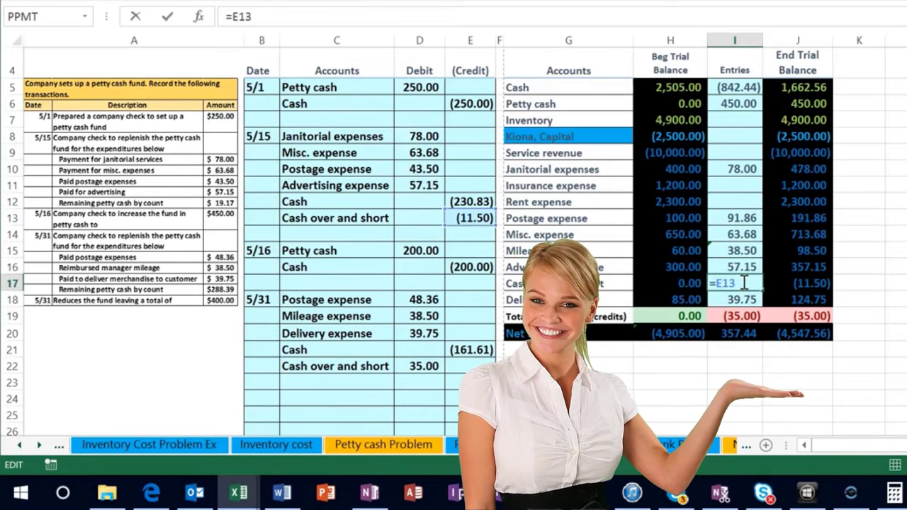
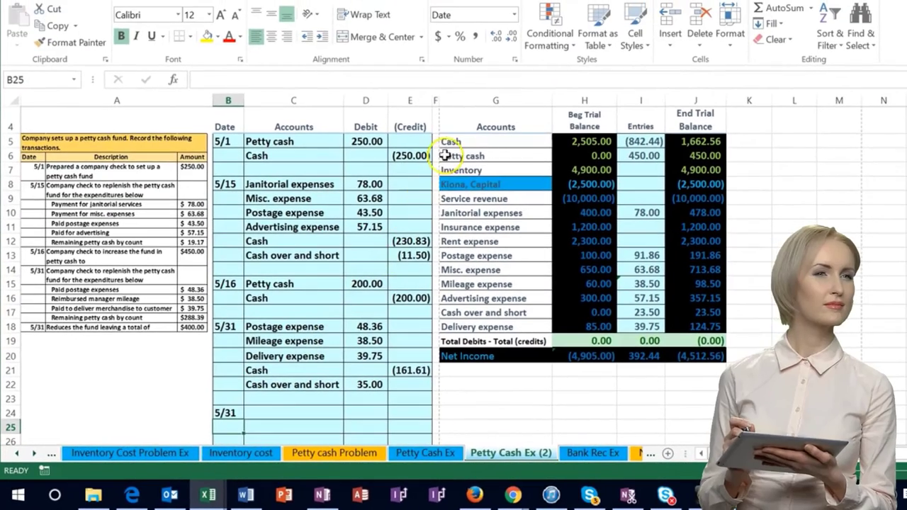
Copy the Cash account name from the trial balance as values into C24 for the second 5/31 entry
left_click(549, 61)
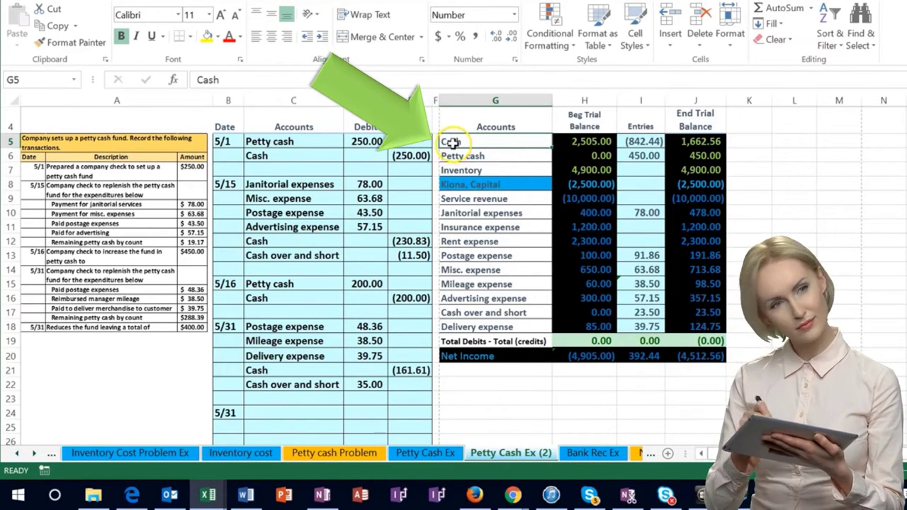
right_click(452, 141)
left_click(469, 168)
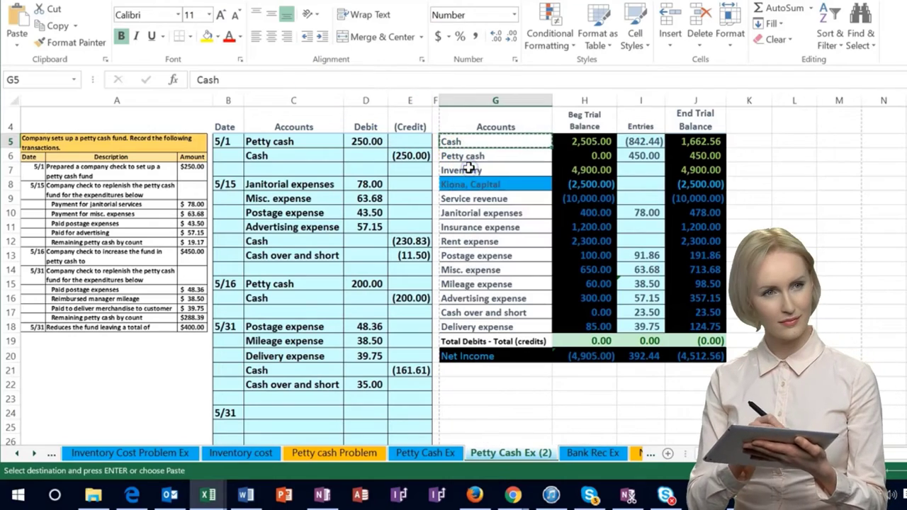
right_click(273, 410)
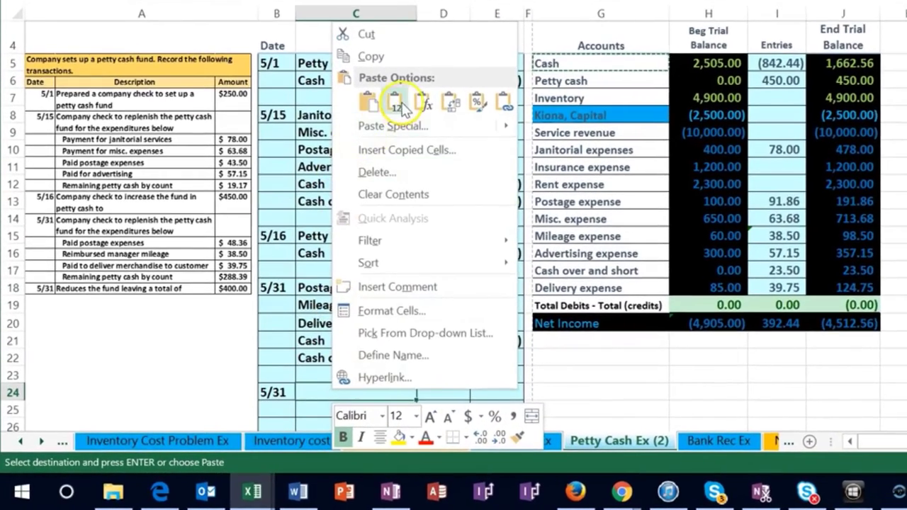
left_click(398, 104)
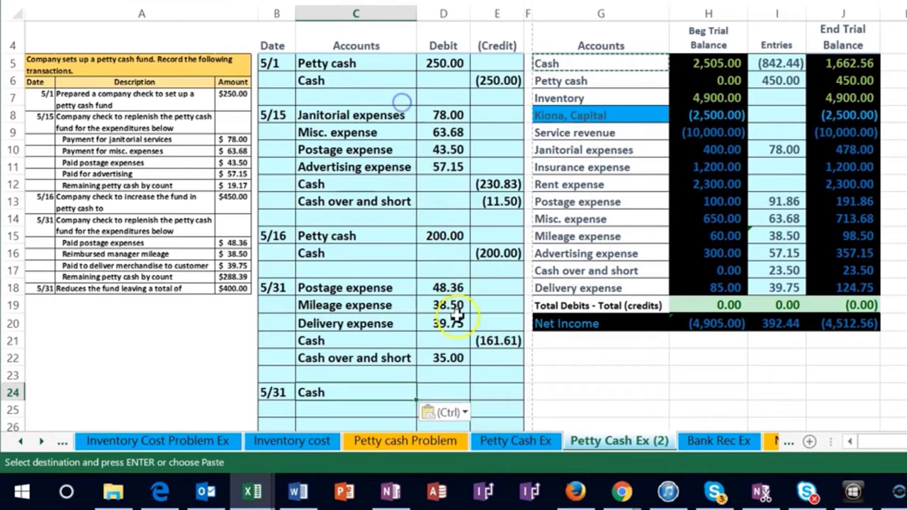
Enter a Cash debit of 50 in D24 and the offsetting credit as -D24 in E25
left_click(440, 391)
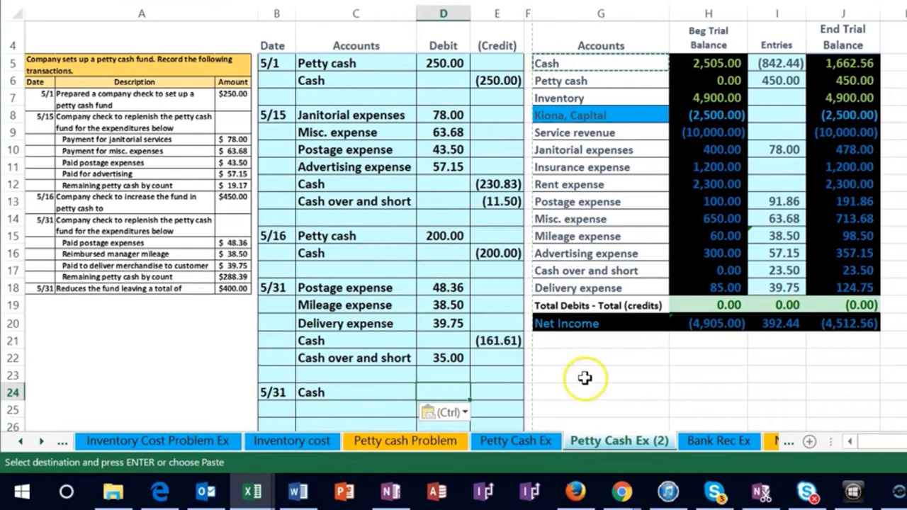
type("50")
key("Return")
key("Right")
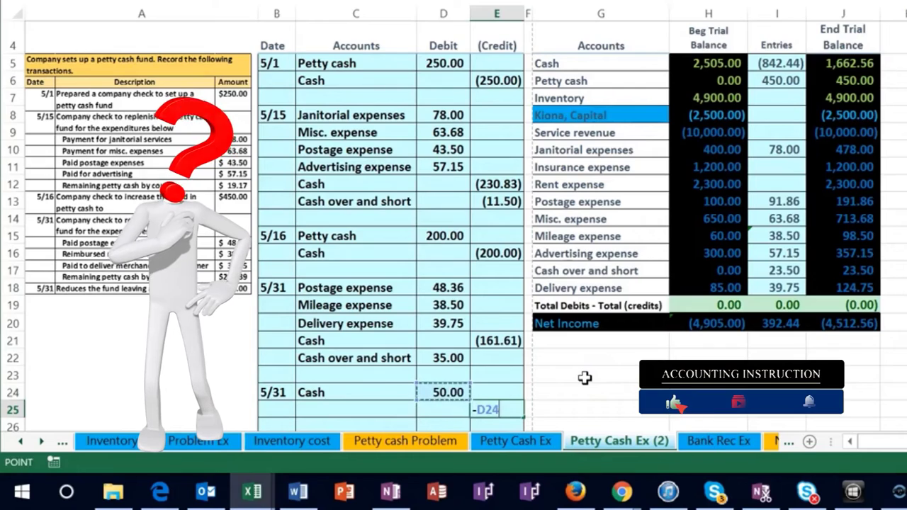
key("Return")
Copy the Petty cash account name from the trial balance as values into C25
scroll(606, 297, "up", 1)
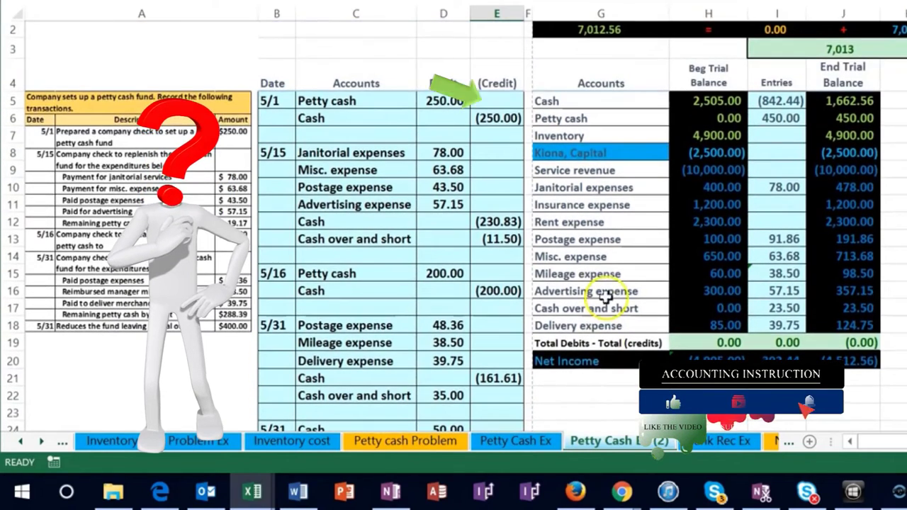
left_click(592, 117)
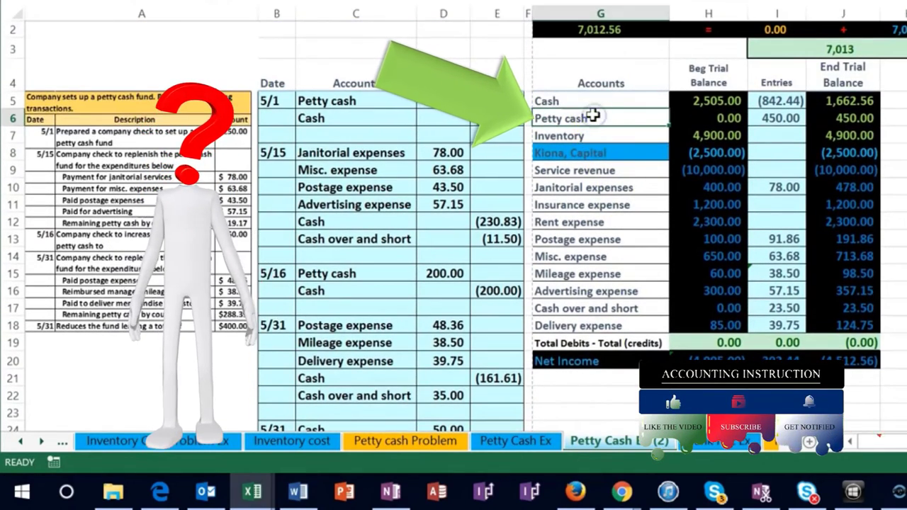
left_click(813, 119)
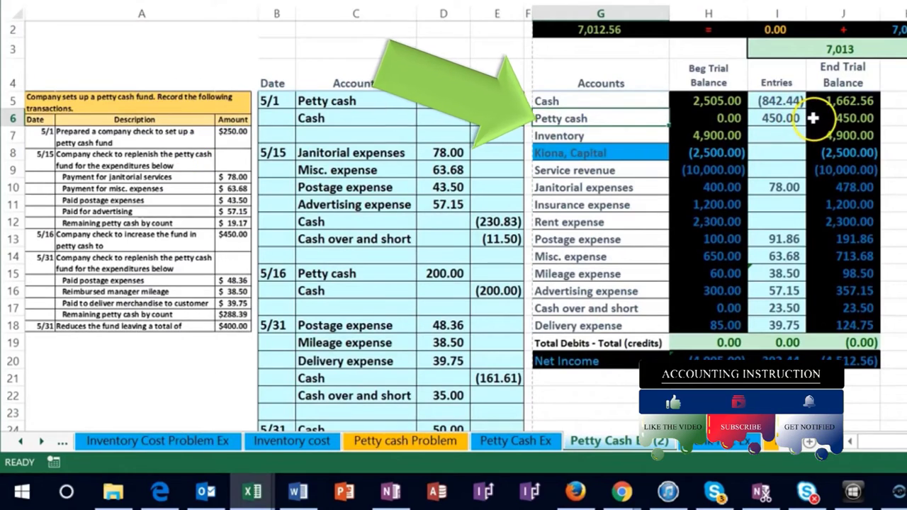
right_click(603, 120)
left_click(632, 149)
scroll(234, 374, "down", 2)
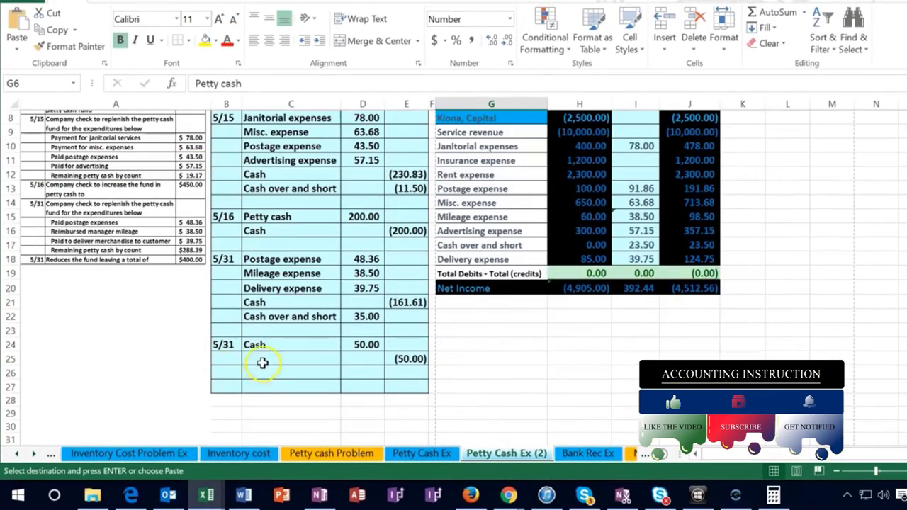
left_click(263, 363)
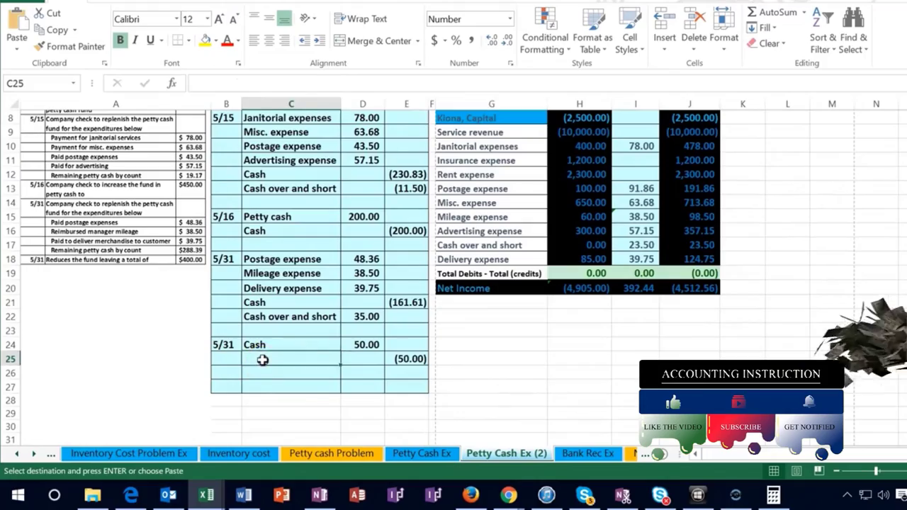
right_click(263, 361)
left_click(317, 129)
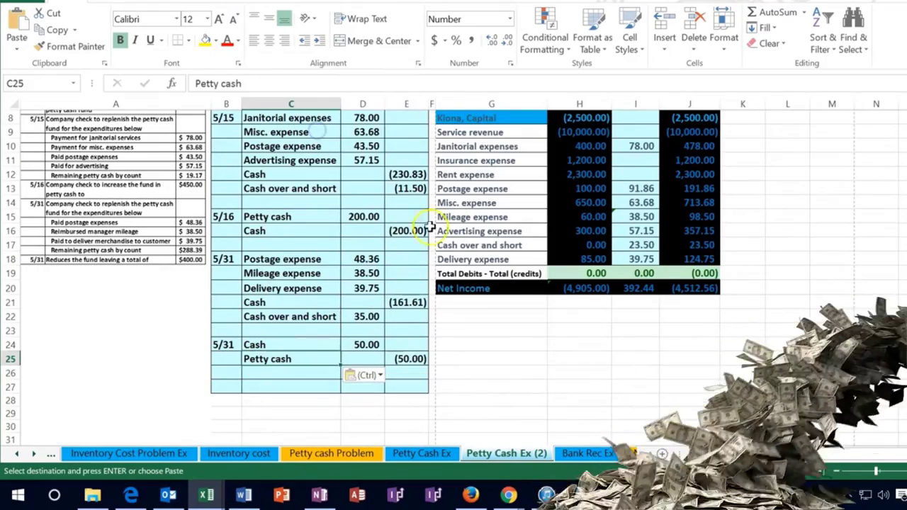
Post the fund reduction by adding D24 to the Cash formula in I5 and E25 to the Petty cash formula in I6
scroll(547, 354, "up", 1)
scroll(547, 353, "up", 1)
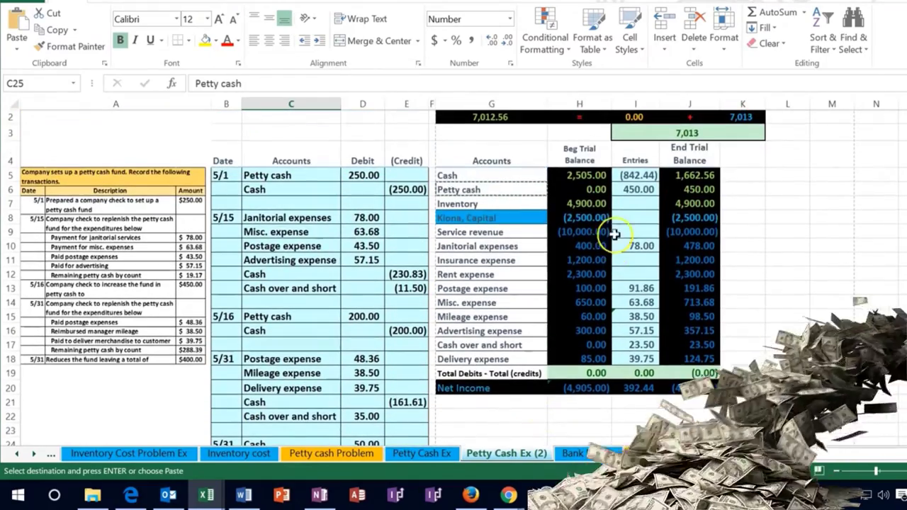
left_click(629, 175)
double_click(630, 175)
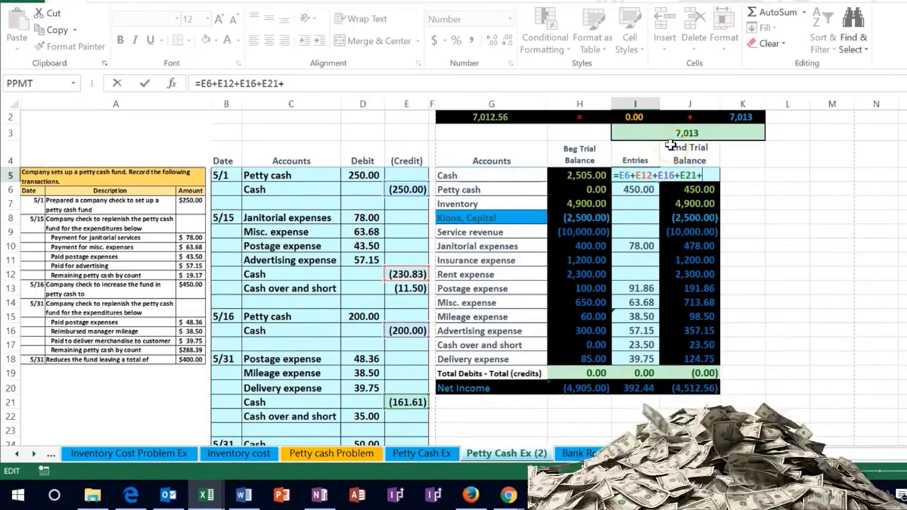
type("+")
scroll(420, 356, "down", 1)
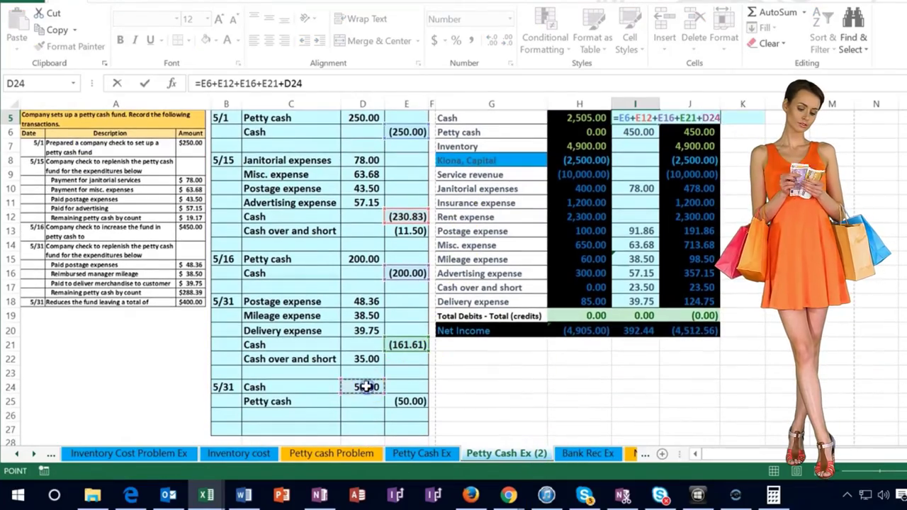
key("Return")
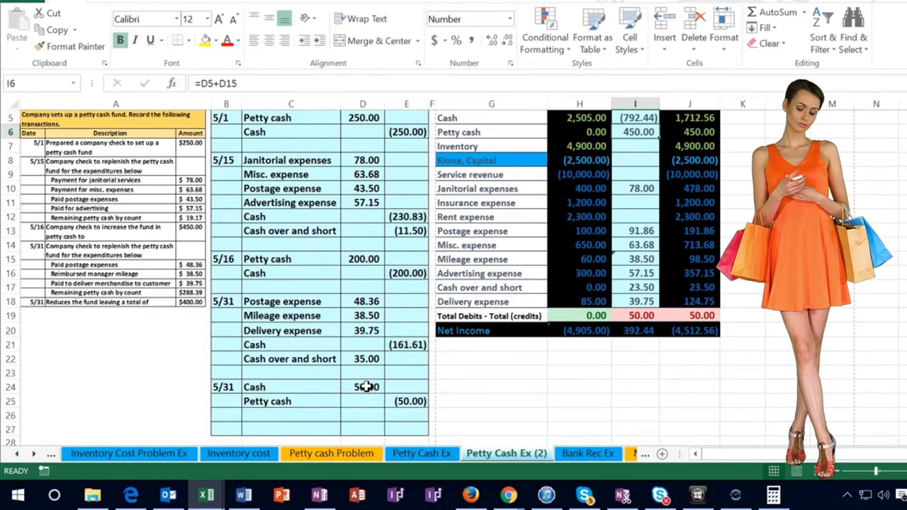
double_click(636, 131)
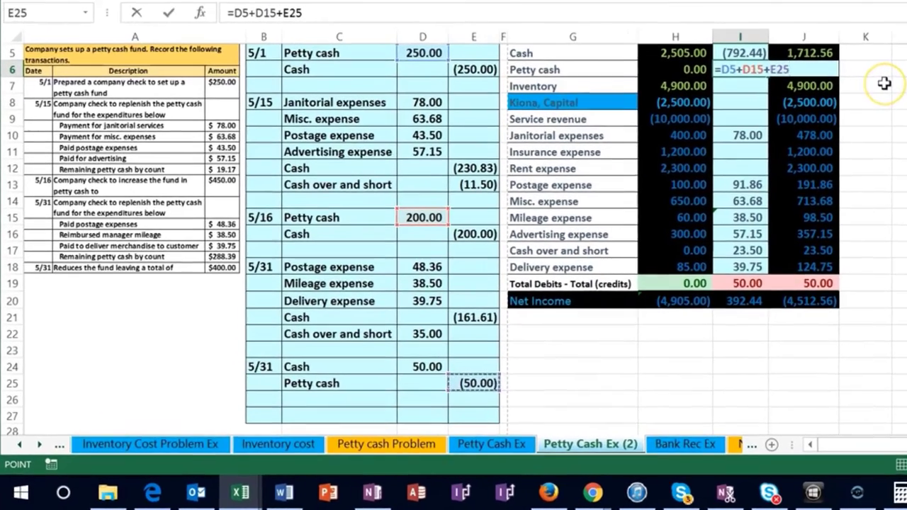
key("Return")
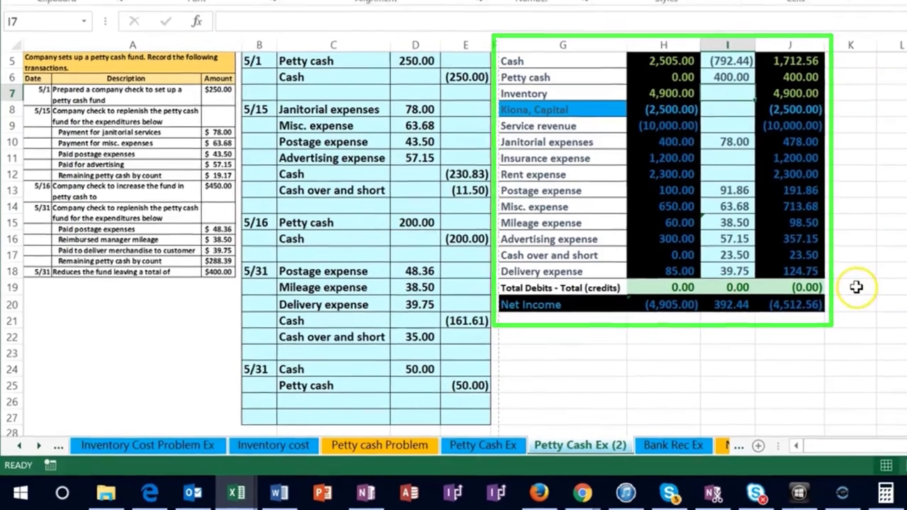